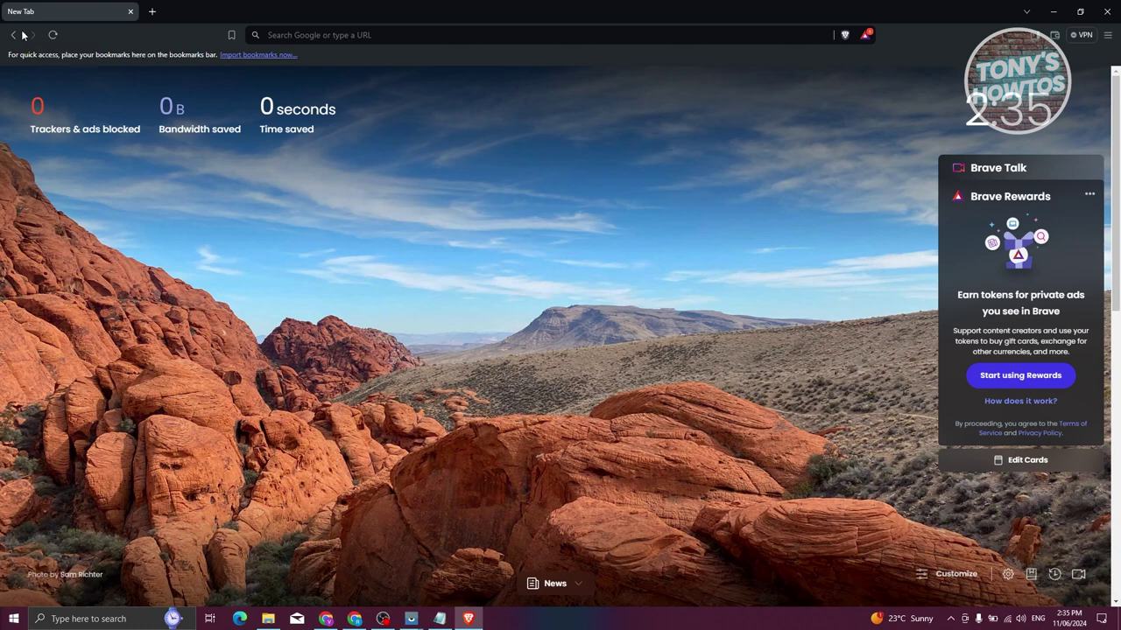
click(15, 39)
click(32, 35)
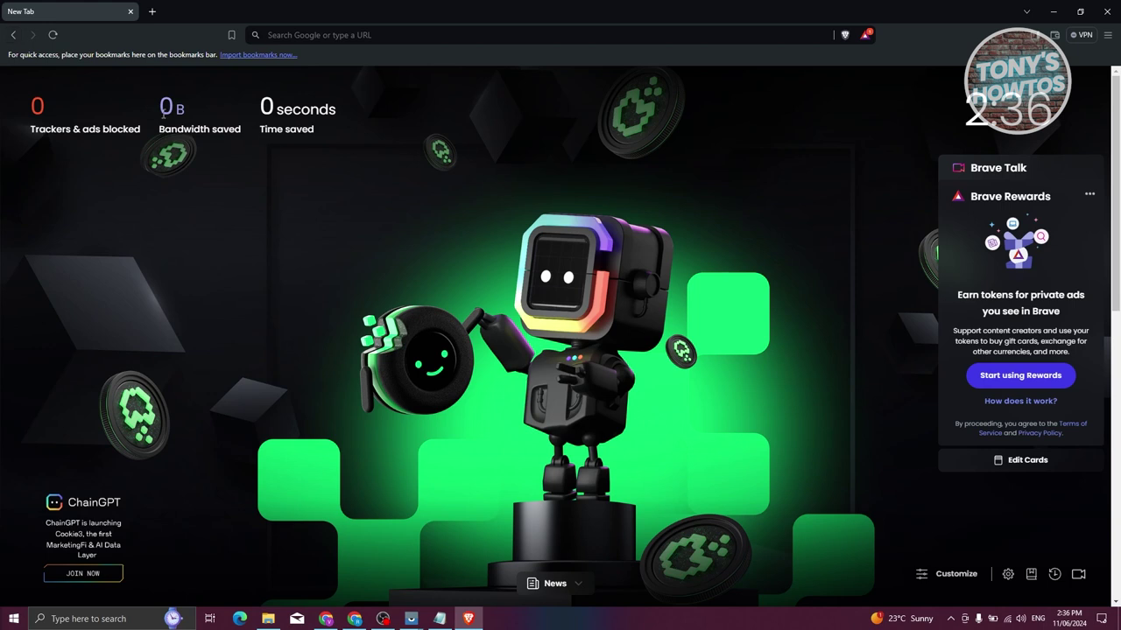
click(15, 37)
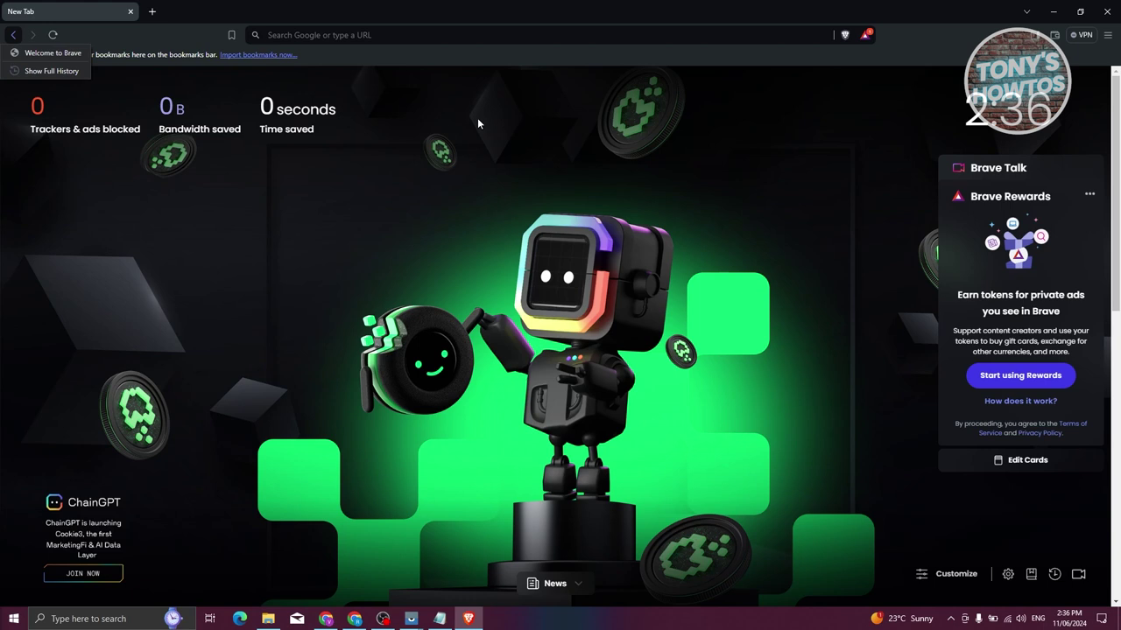
key(Escape)
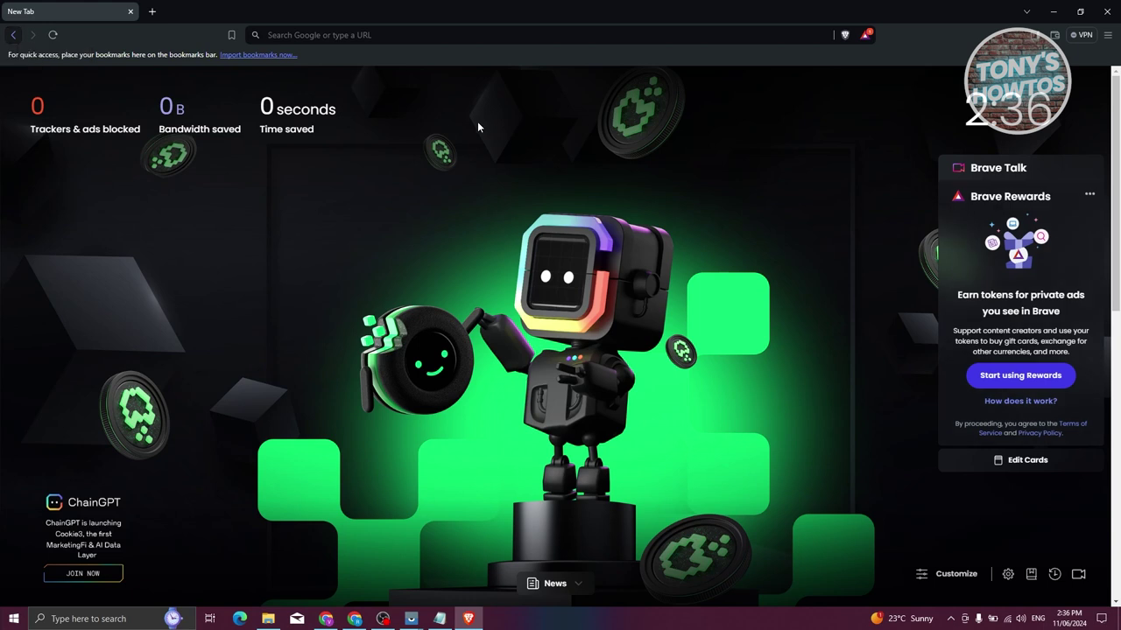
Bookmark the New Tab page, and remove that bookmark again
click(231, 36)
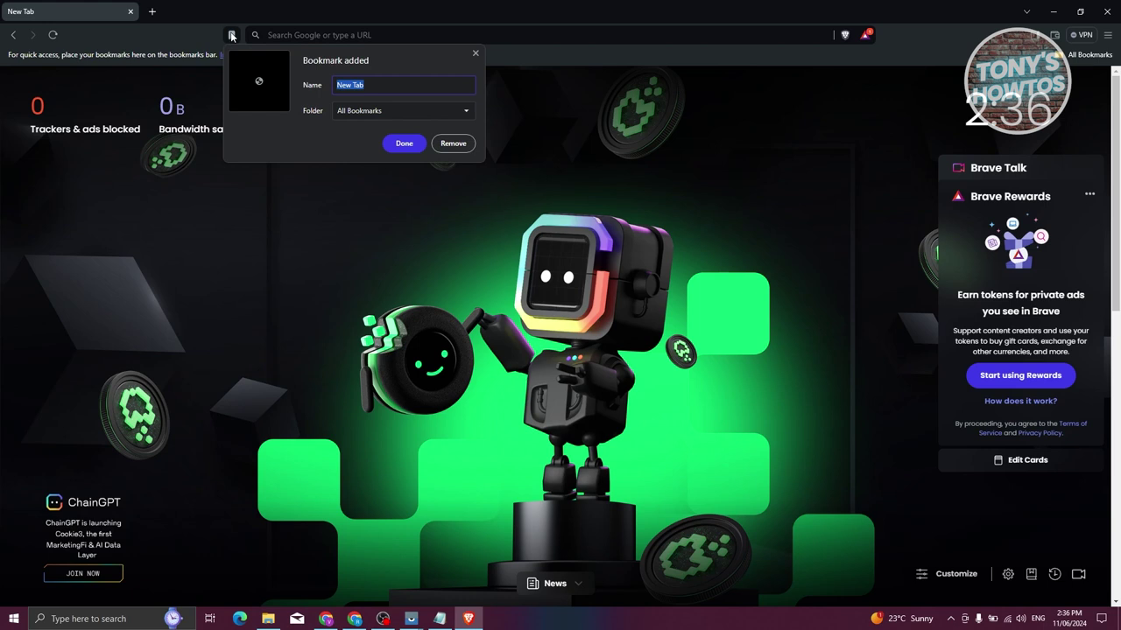
click(231, 36)
click(232, 36)
click(453, 147)
Search the web for "apple" from the address bar, and return to the New Tab page
click(343, 35)
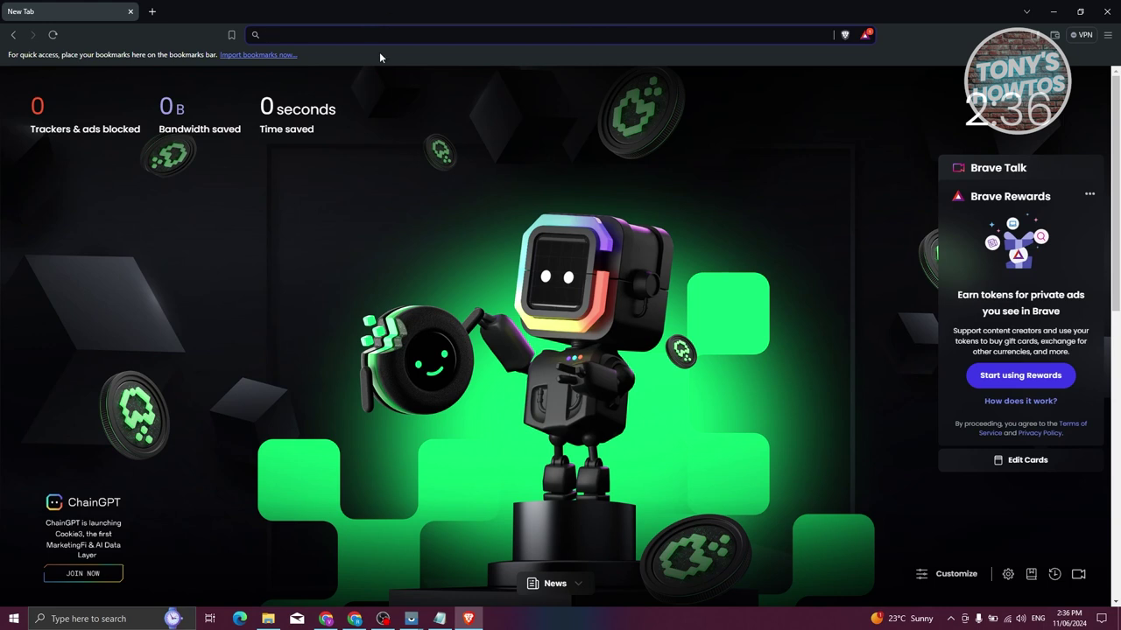
text(apple)
key(Return)
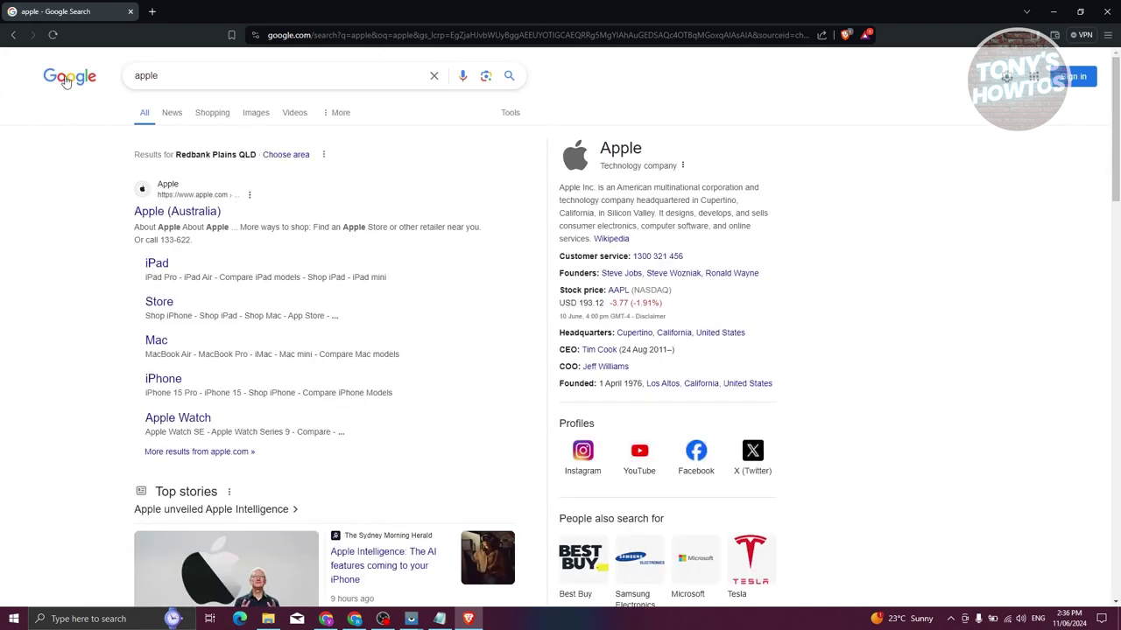
click(13, 35)
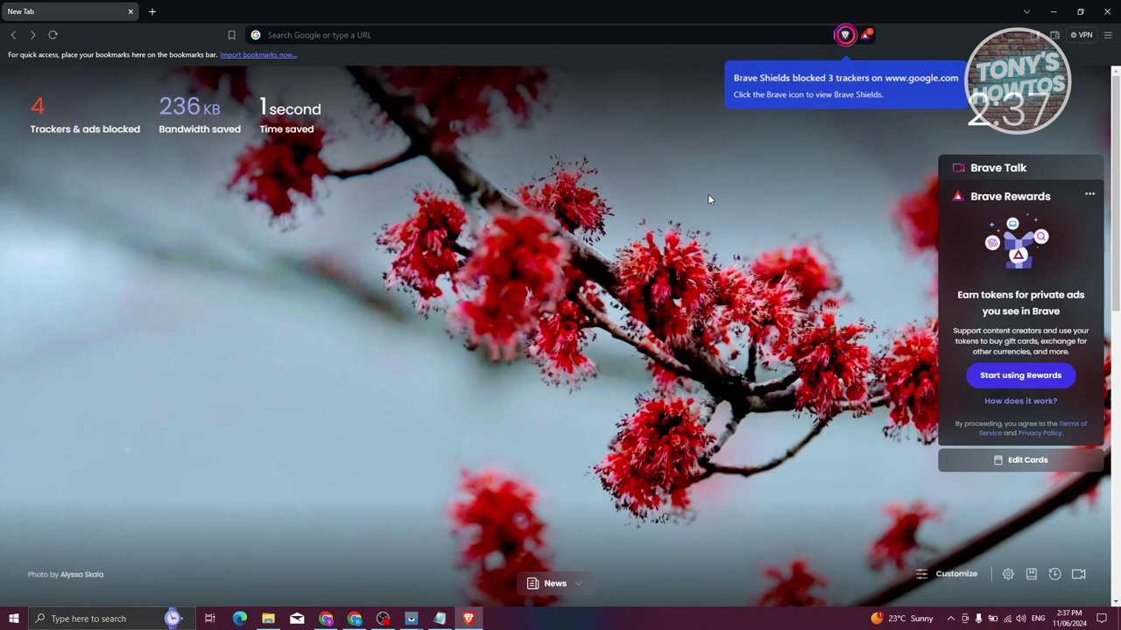
Look at the Brave Rewards panel, the Leo assistant sidebar and the Brave Wallet panel, closing each one
click(863, 36)
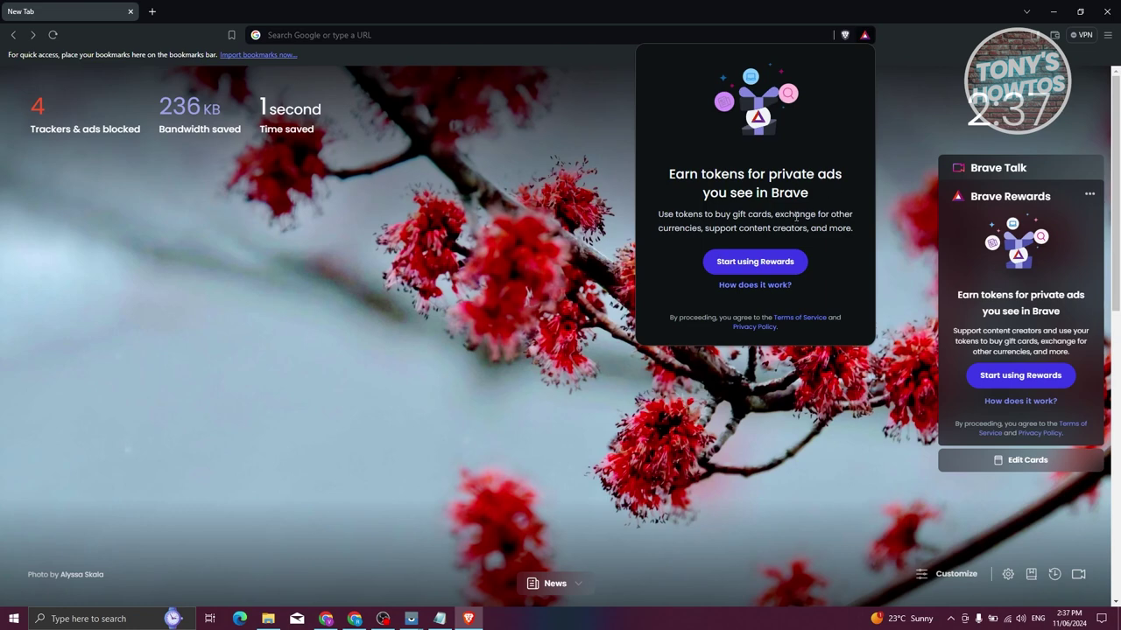
click(934, 40)
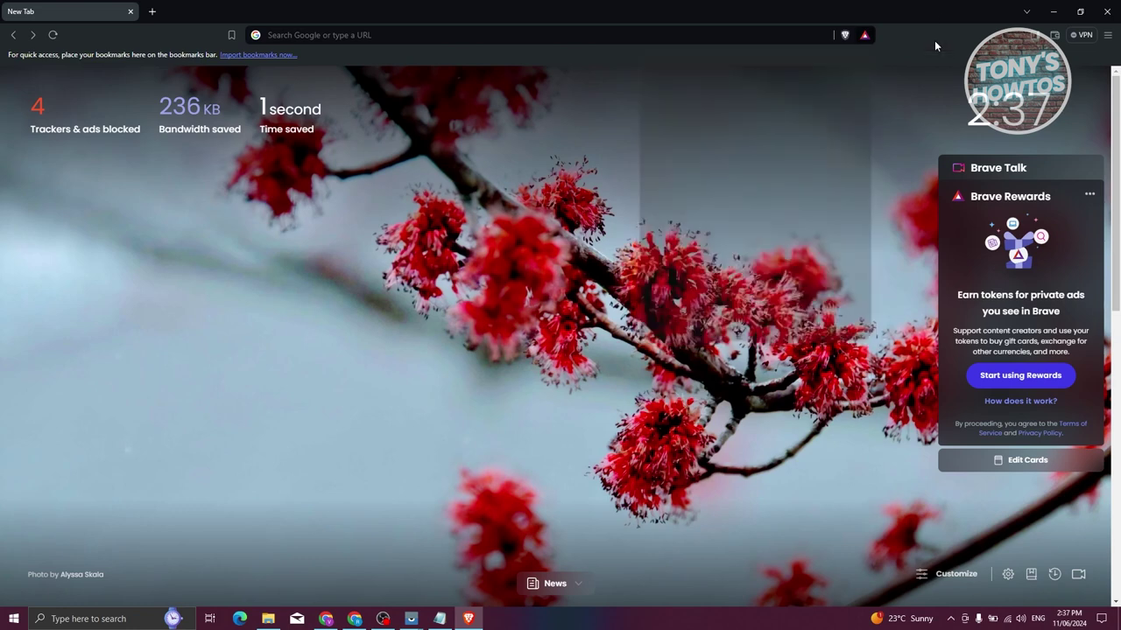
click(1038, 35)
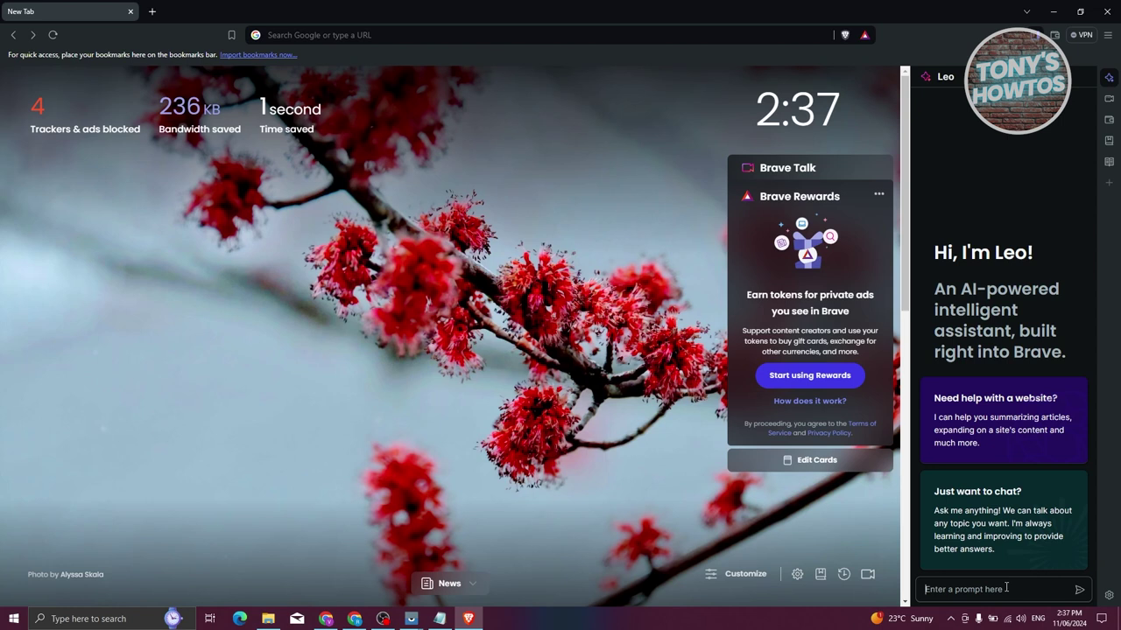
click(1053, 36)
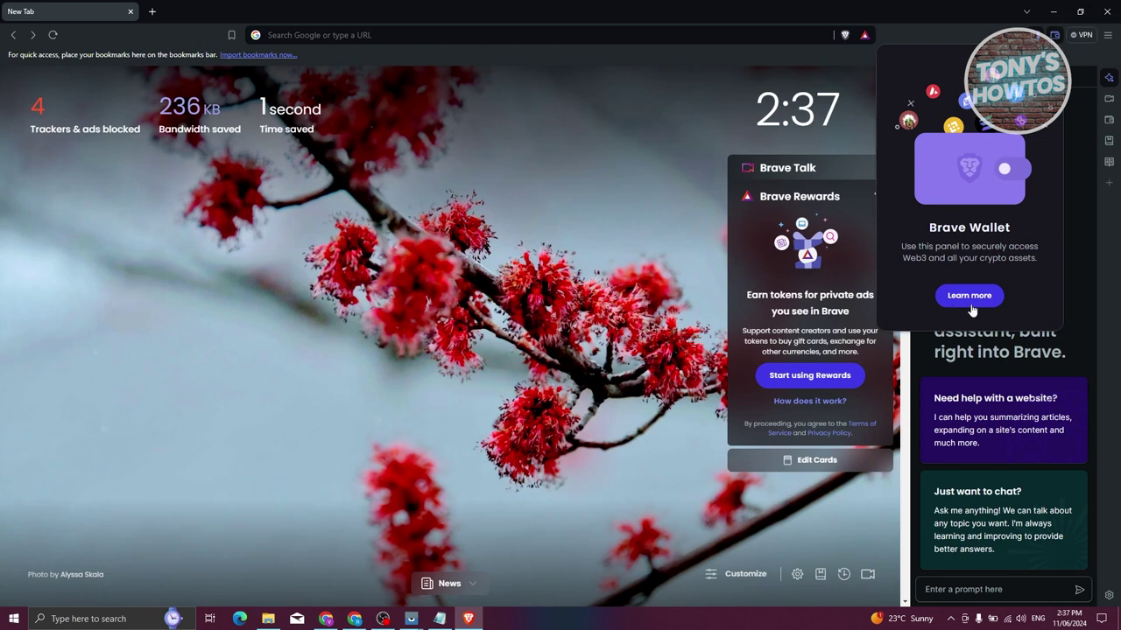
click(855, 56)
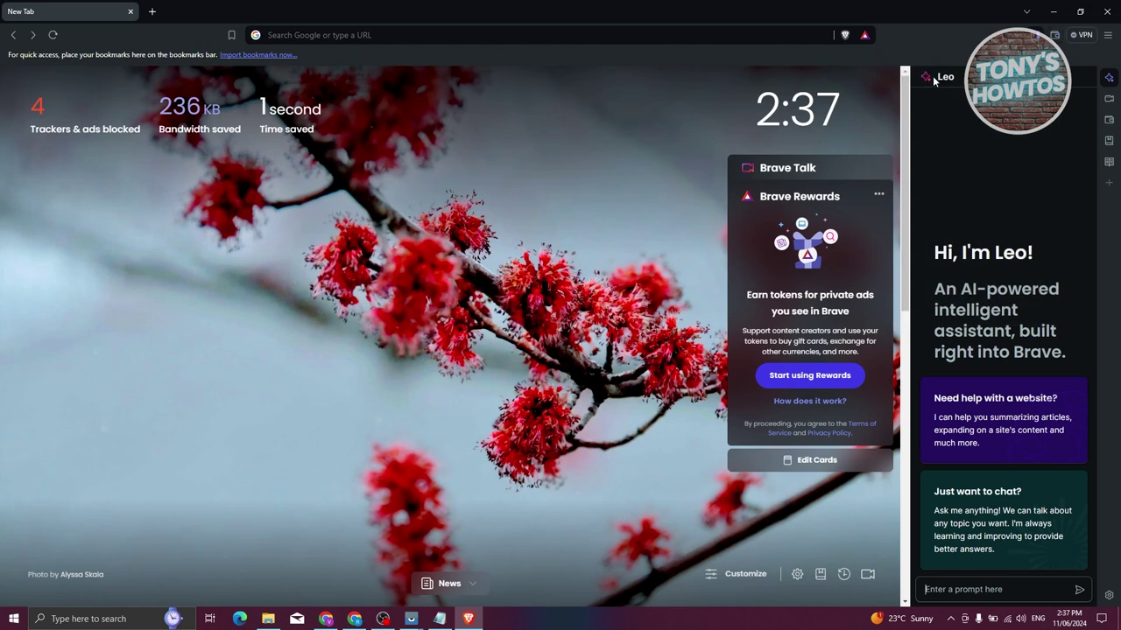
click(1050, 34)
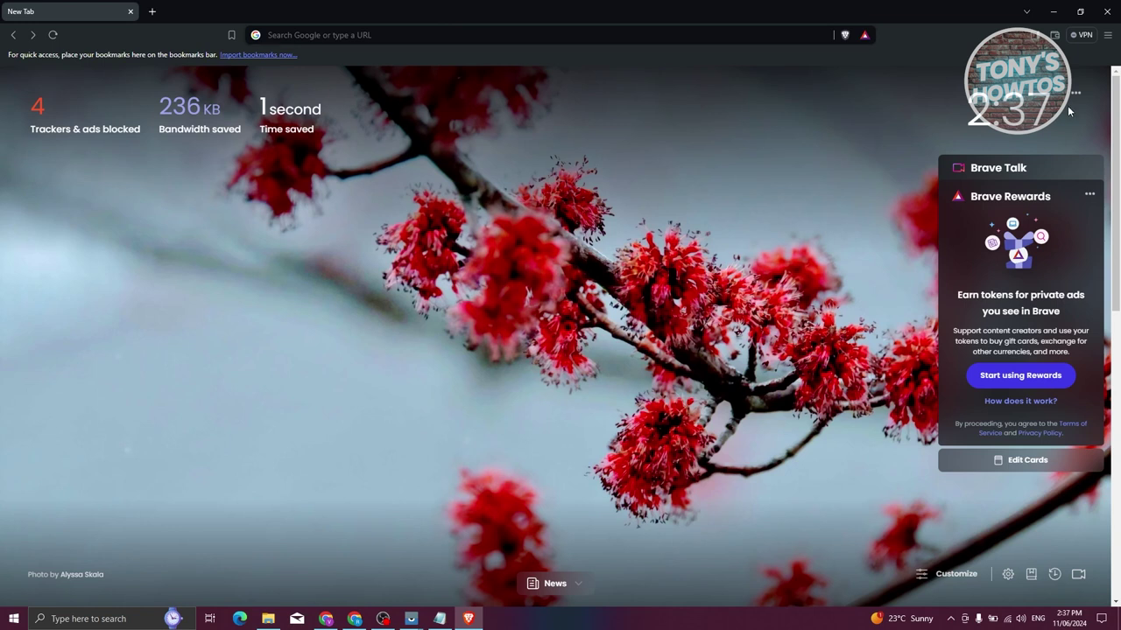
Open a new private window with Tor, and close it again
click(1108, 36)
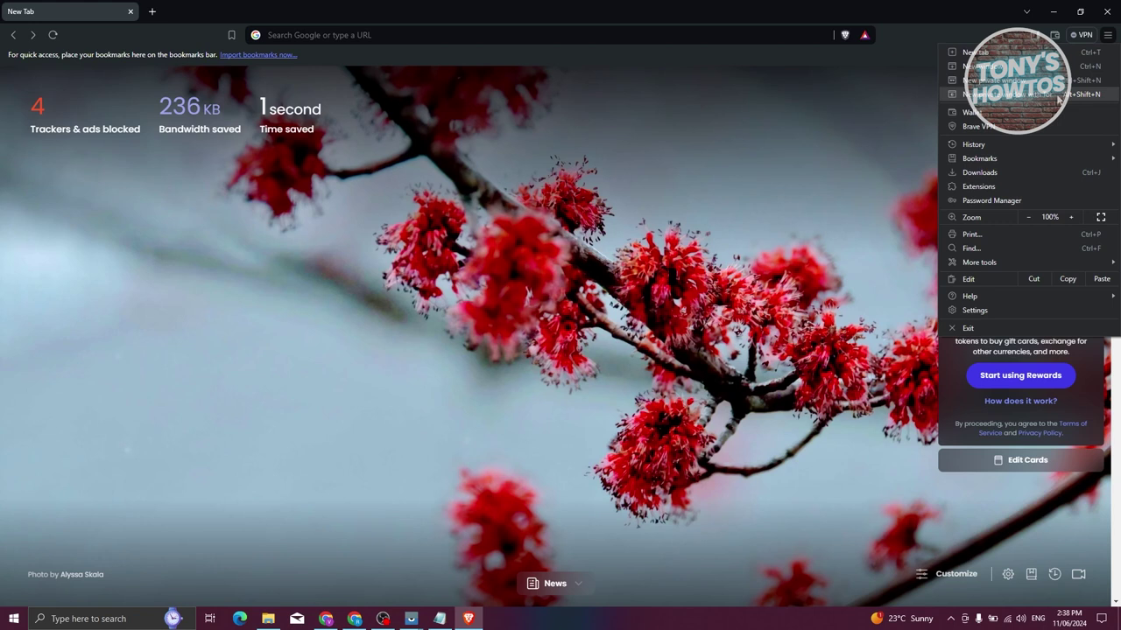
click(1058, 96)
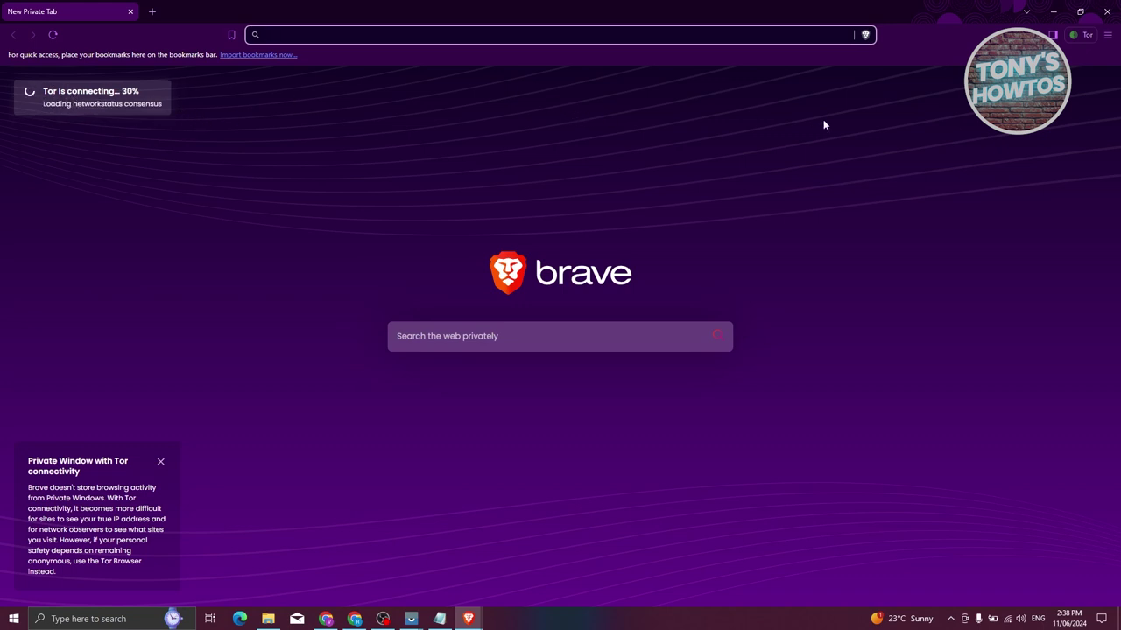
click(1116, 12)
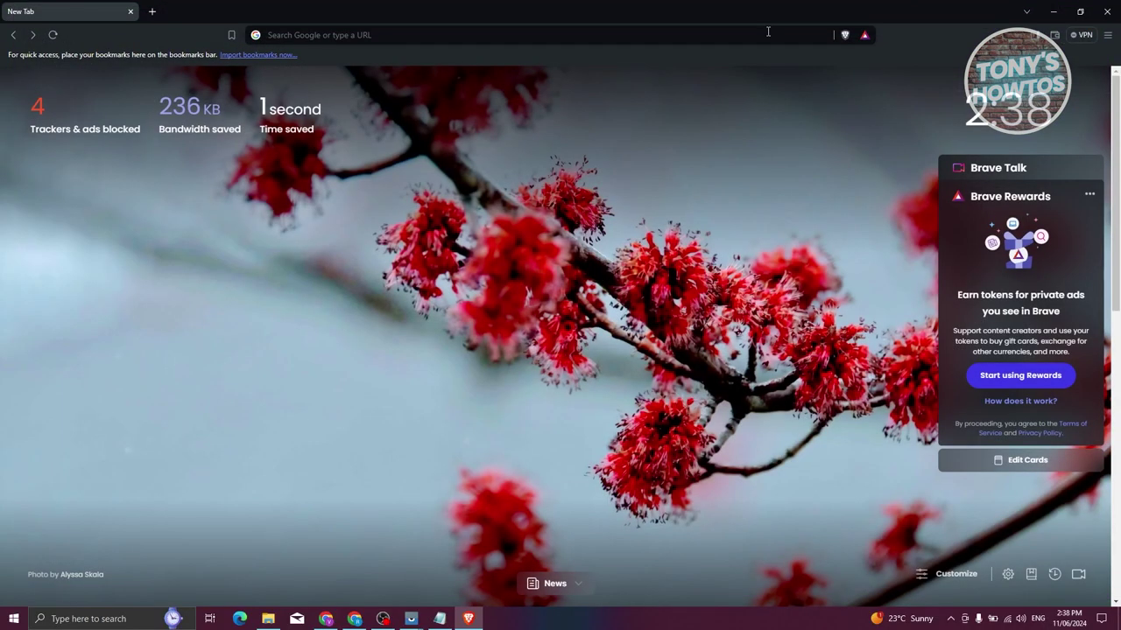
Open the browser settings at the Get started section
click(1107, 35)
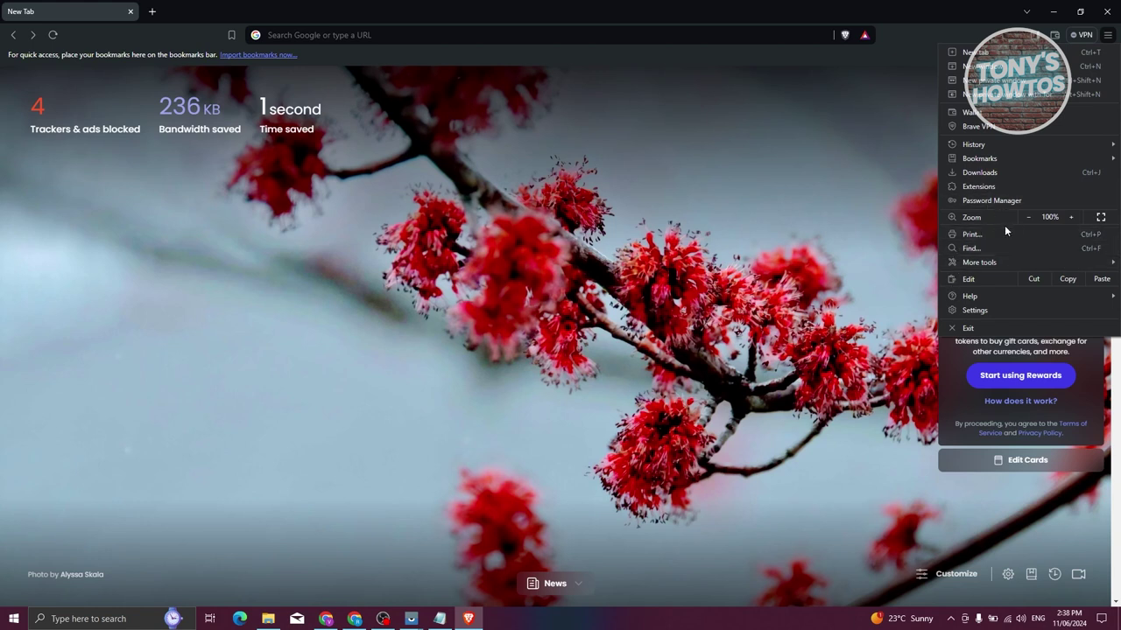
click(988, 311)
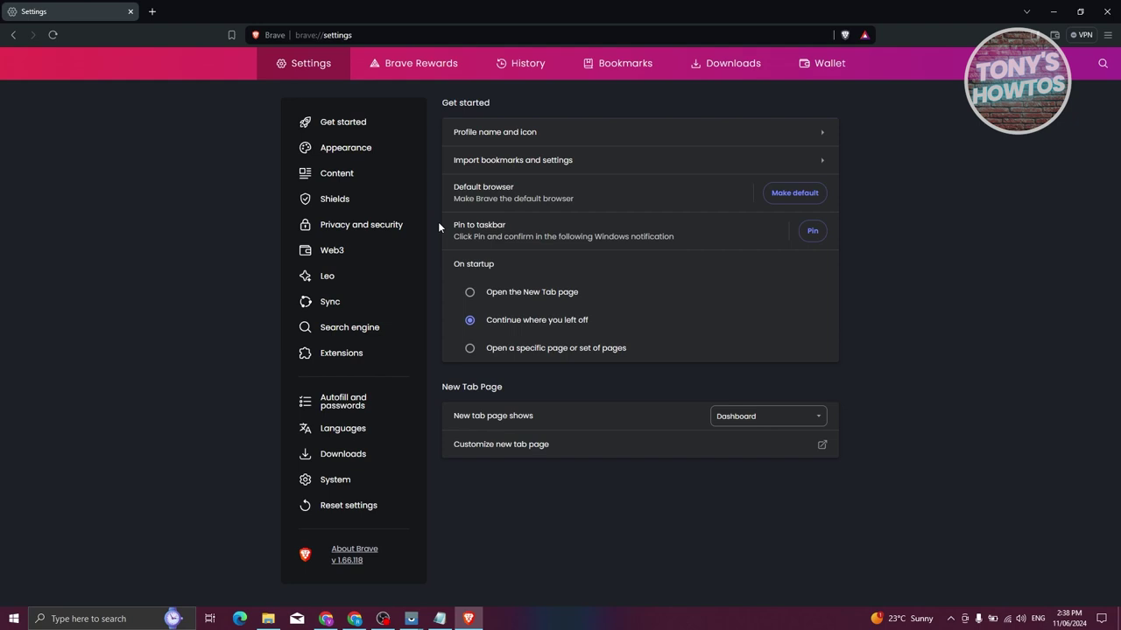
click(326, 127)
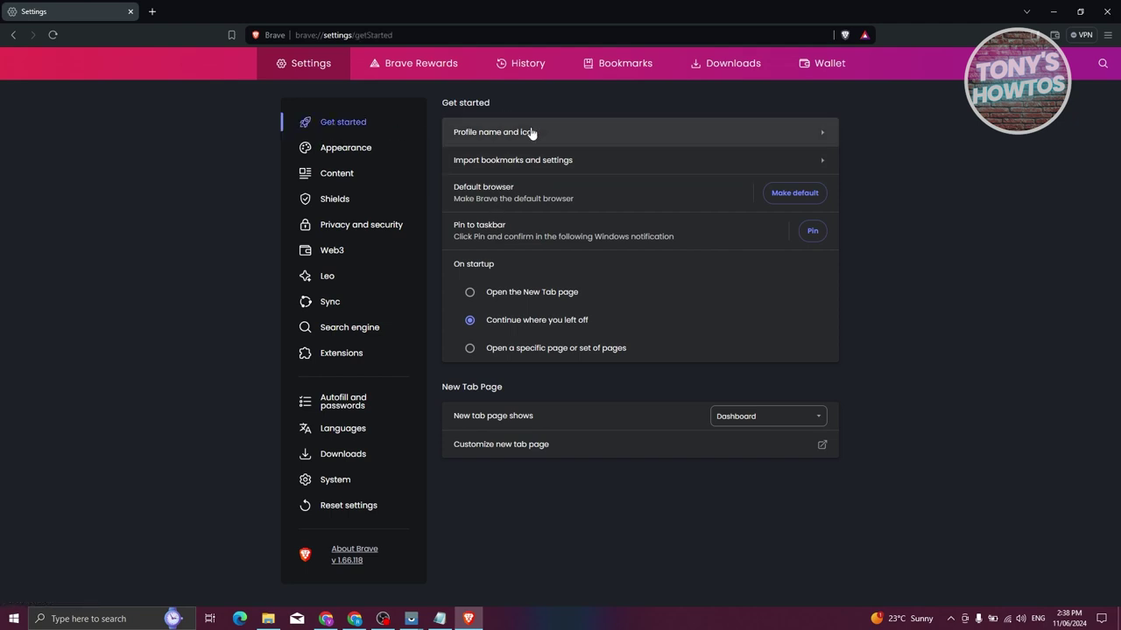
Review the available source browsers for importing bookmarks and settings, and leave without importing
click(614, 162)
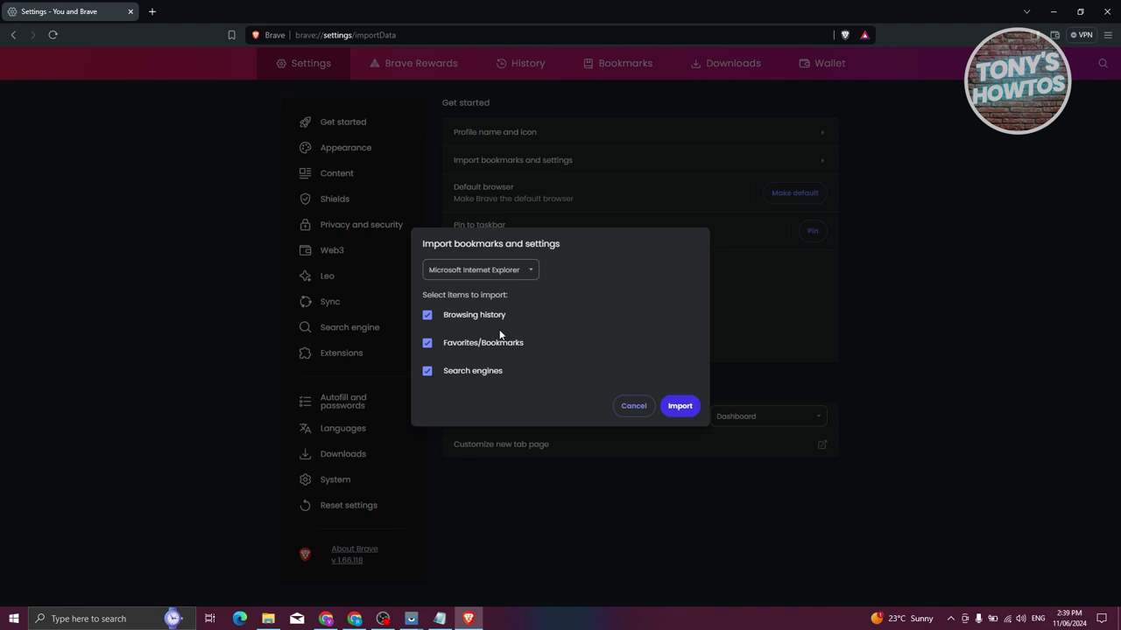
click(520, 270)
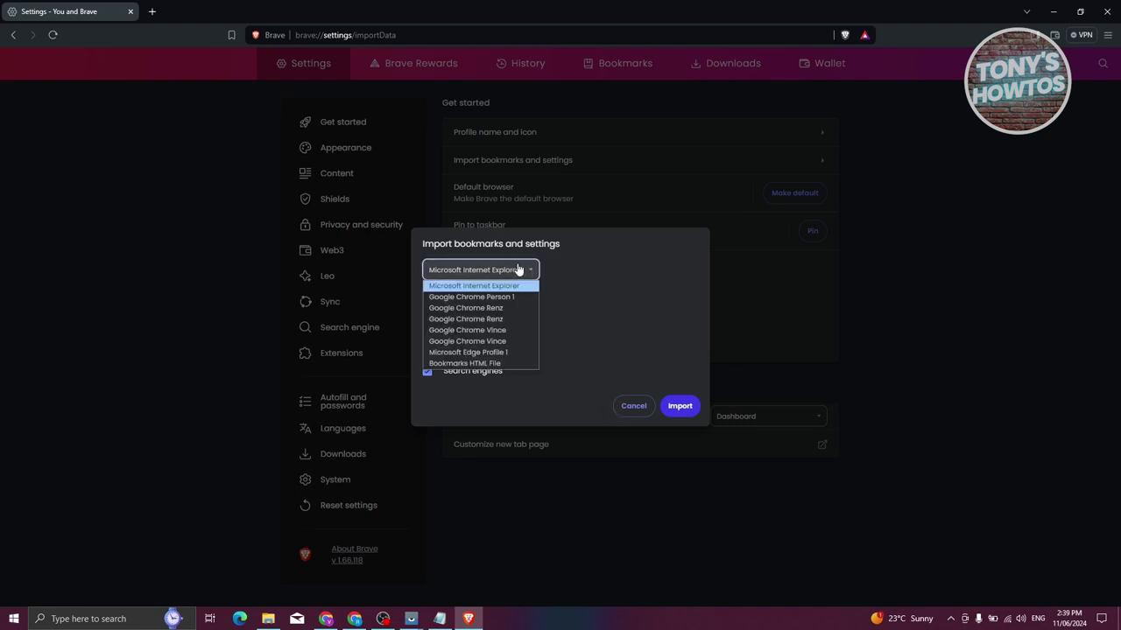
click(611, 269)
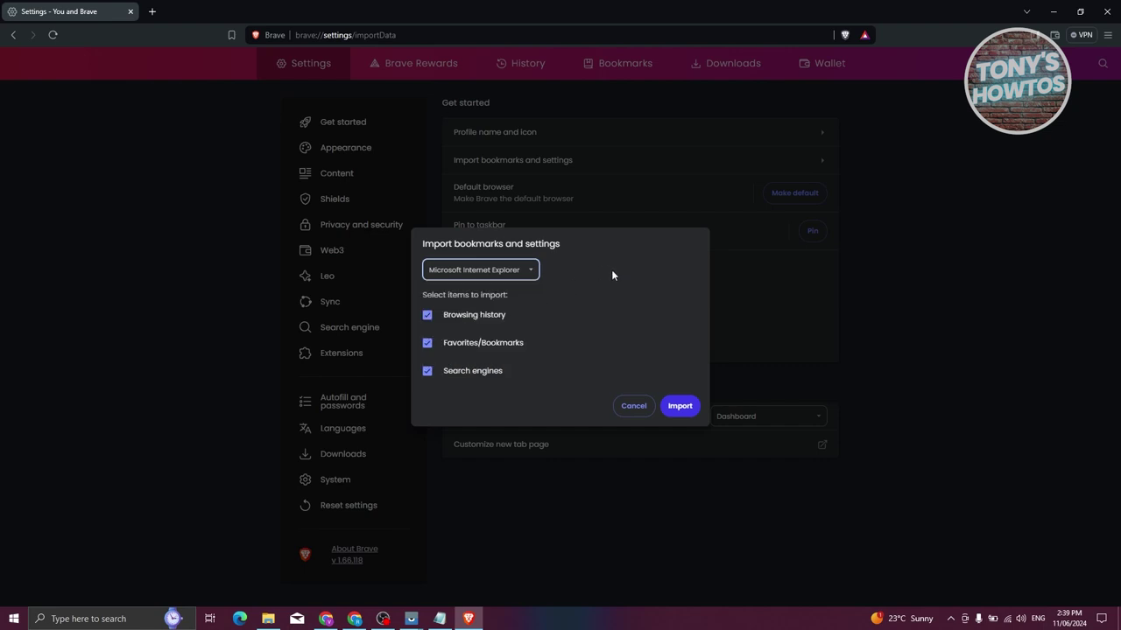
click(633, 408)
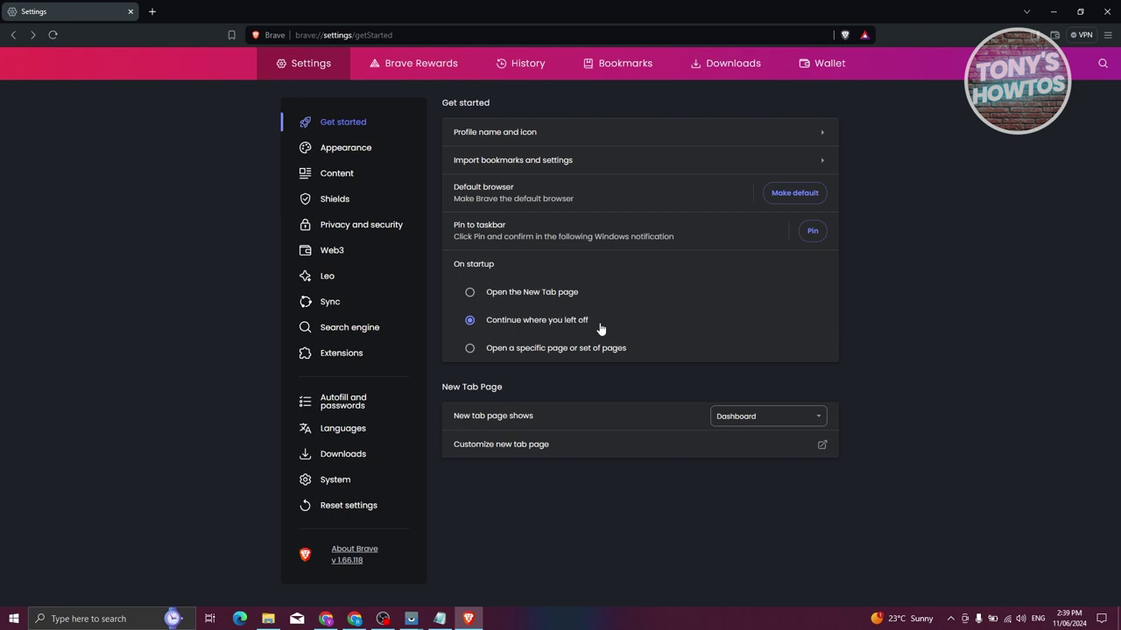
Switch the startup behaviour to opening a specific page or set of pages, and restore Continue where you left off
click(470, 349)
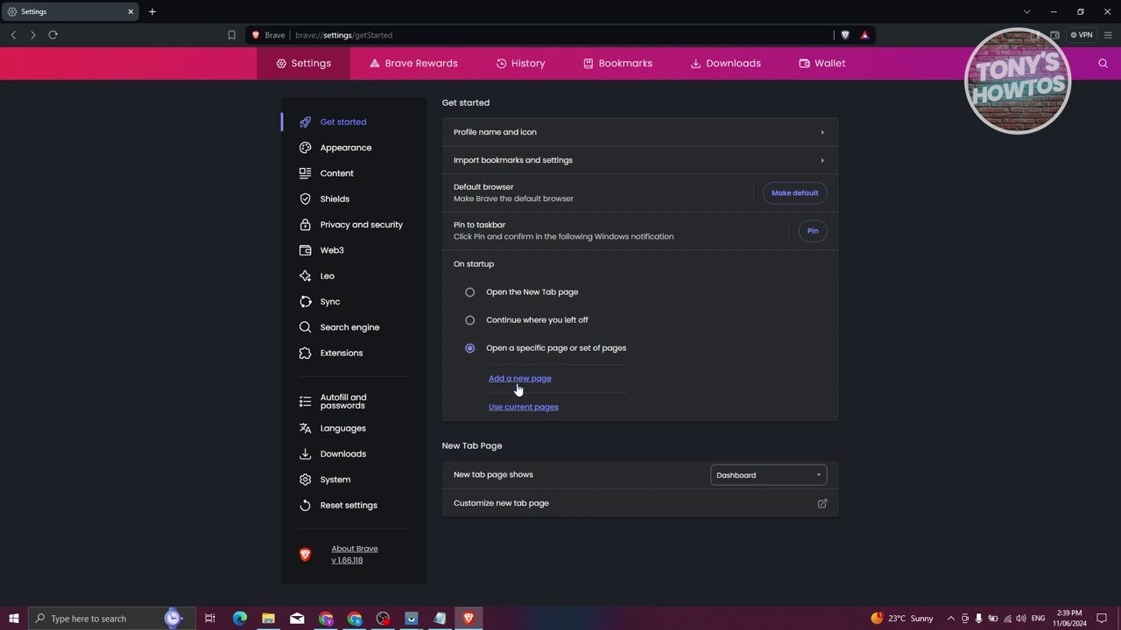
click(470, 322)
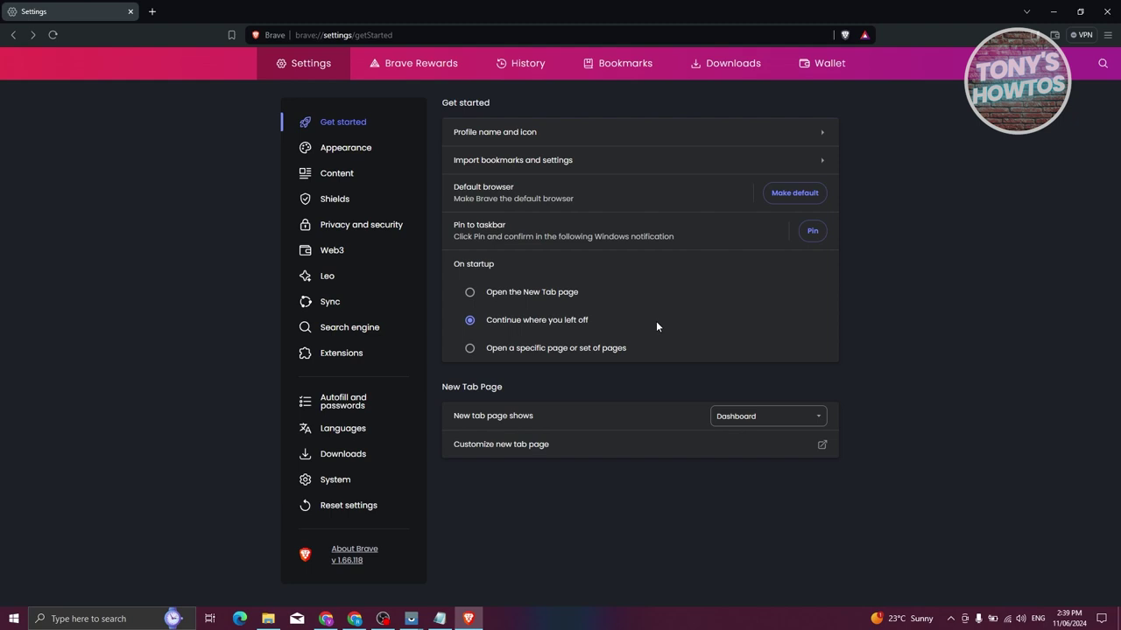
In the Appearance settings, try the Light and Dark Brave colors, and set them back to Same as Windows
click(354, 154)
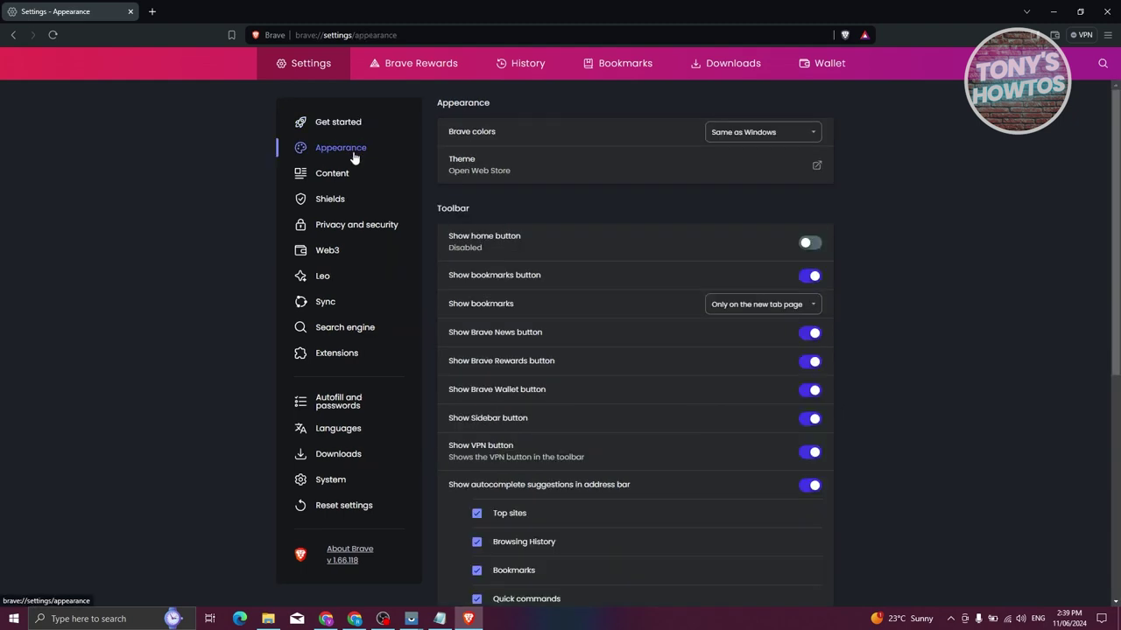
click(761, 134)
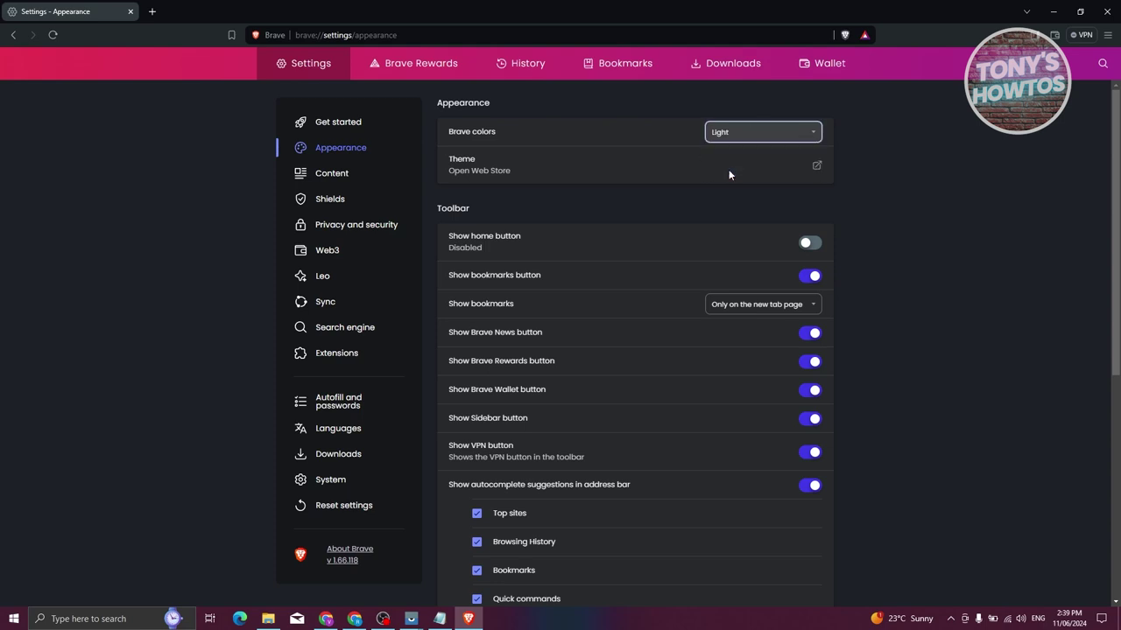
click(729, 171)
click(751, 136)
click(746, 158)
click(760, 136)
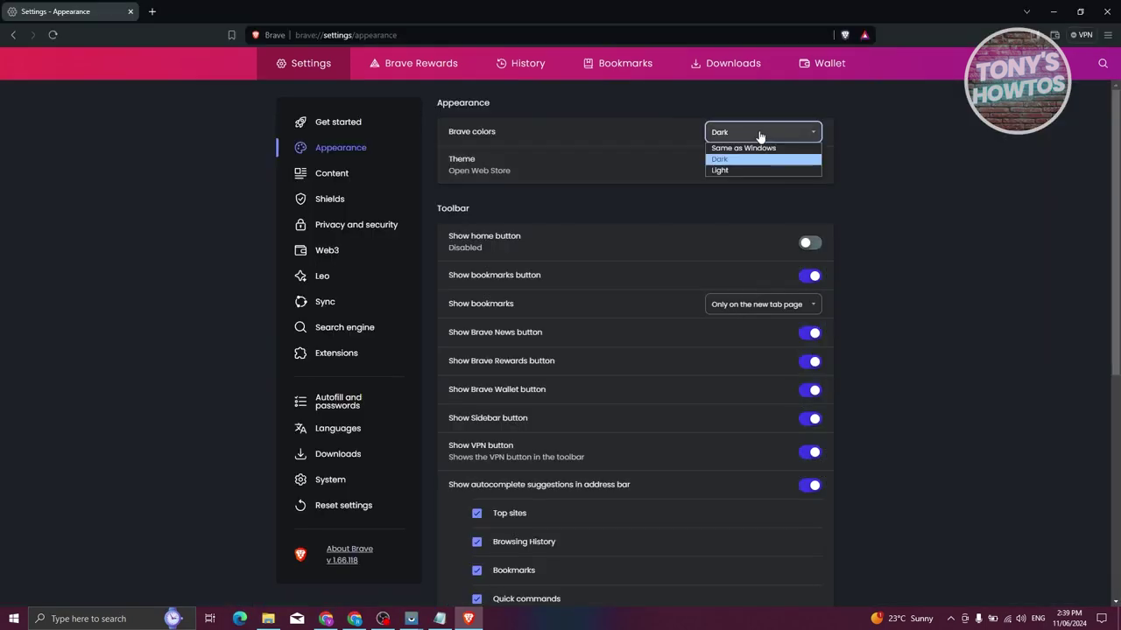
click(743, 148)
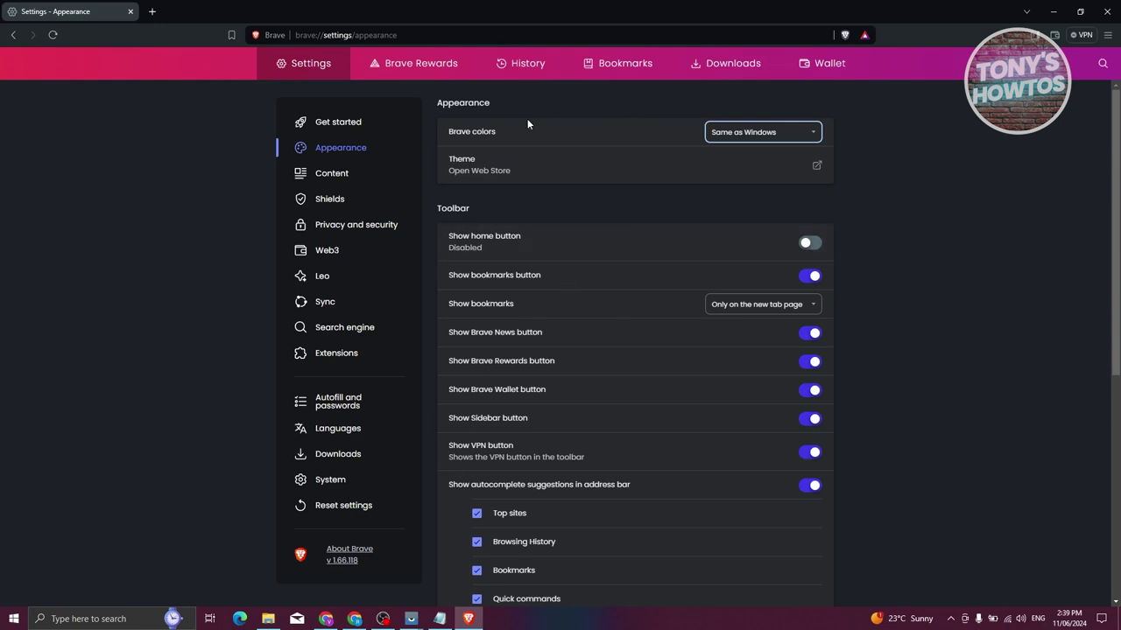
View the web store's theme collection from the Appearance settings, and close its tab
click(537, 168)
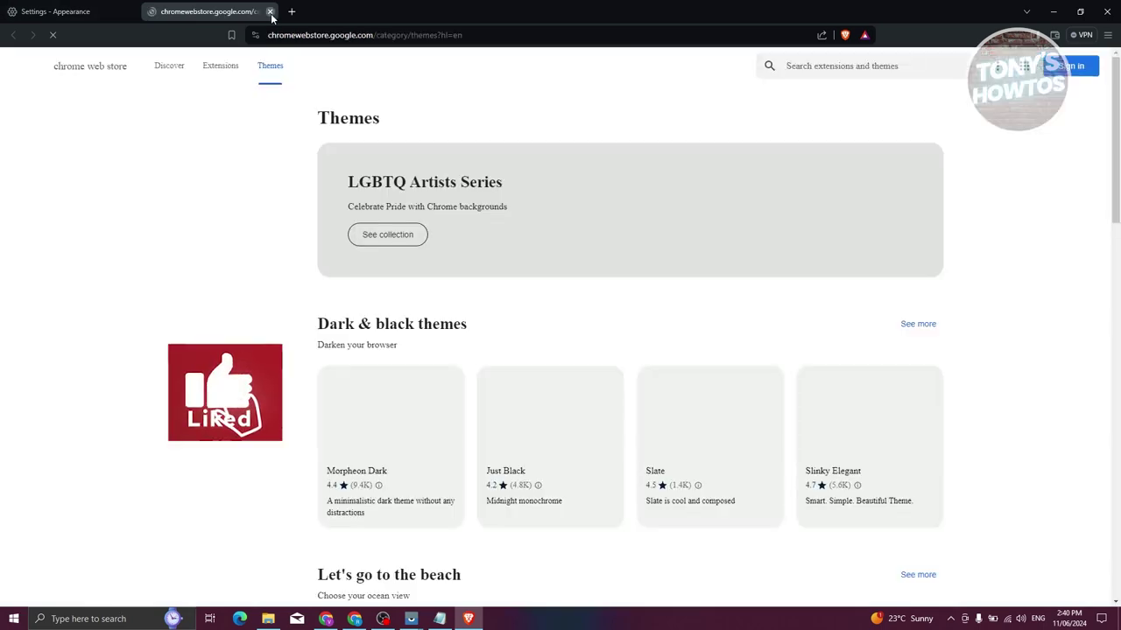
click(270, 11)
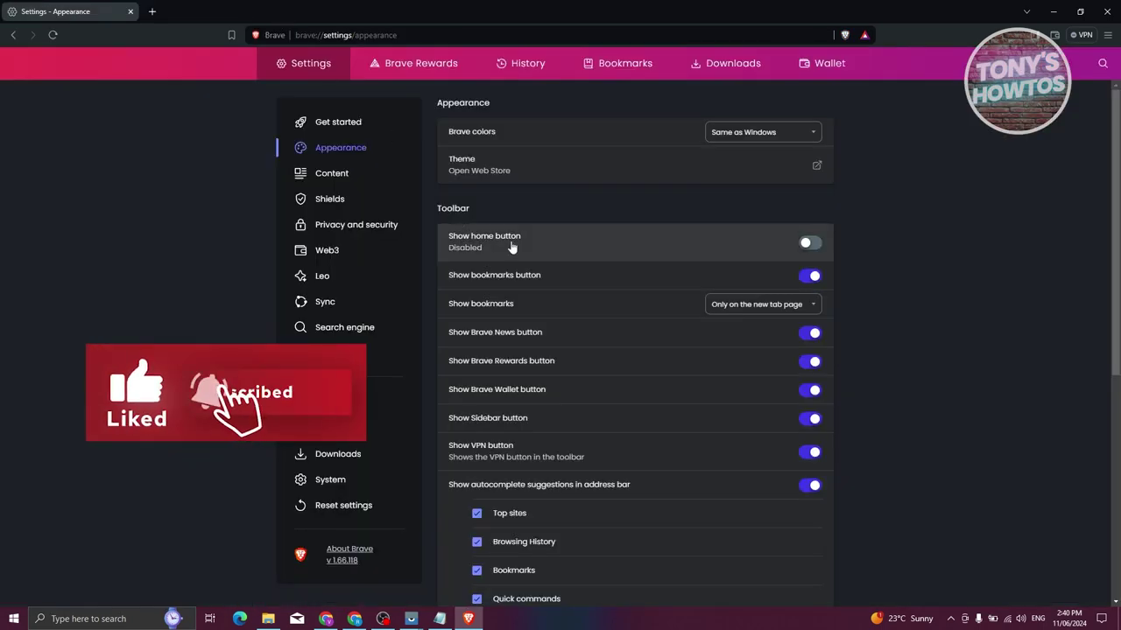
Enable the toolbar's home button and test it, returning to the Appearance settings
scroll(625, 288, down, 1)
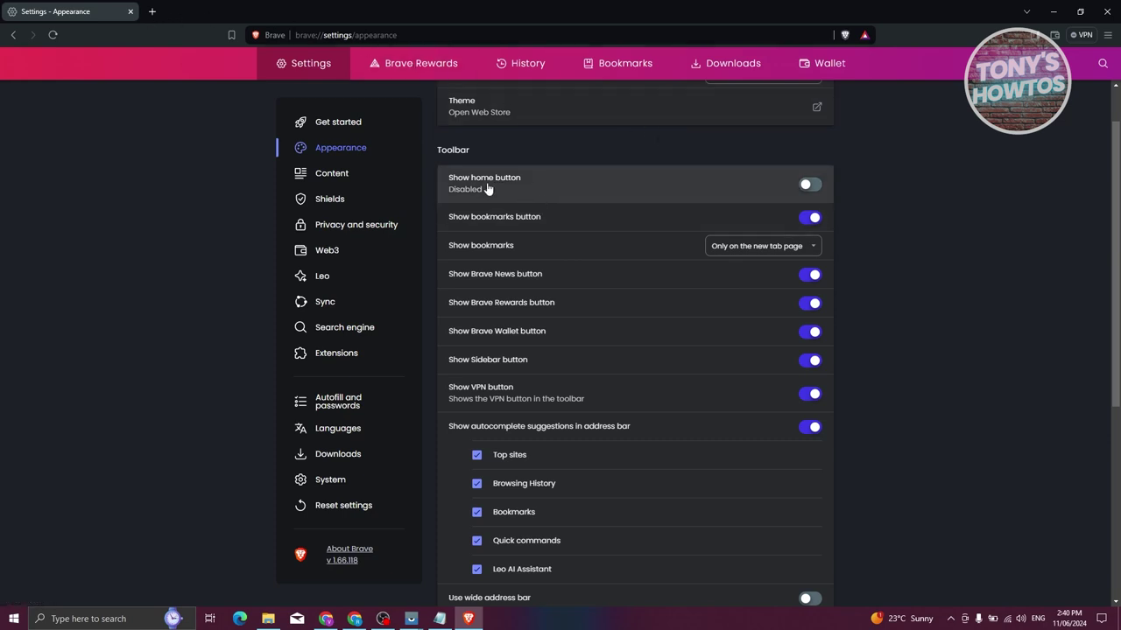
click(809, 186)
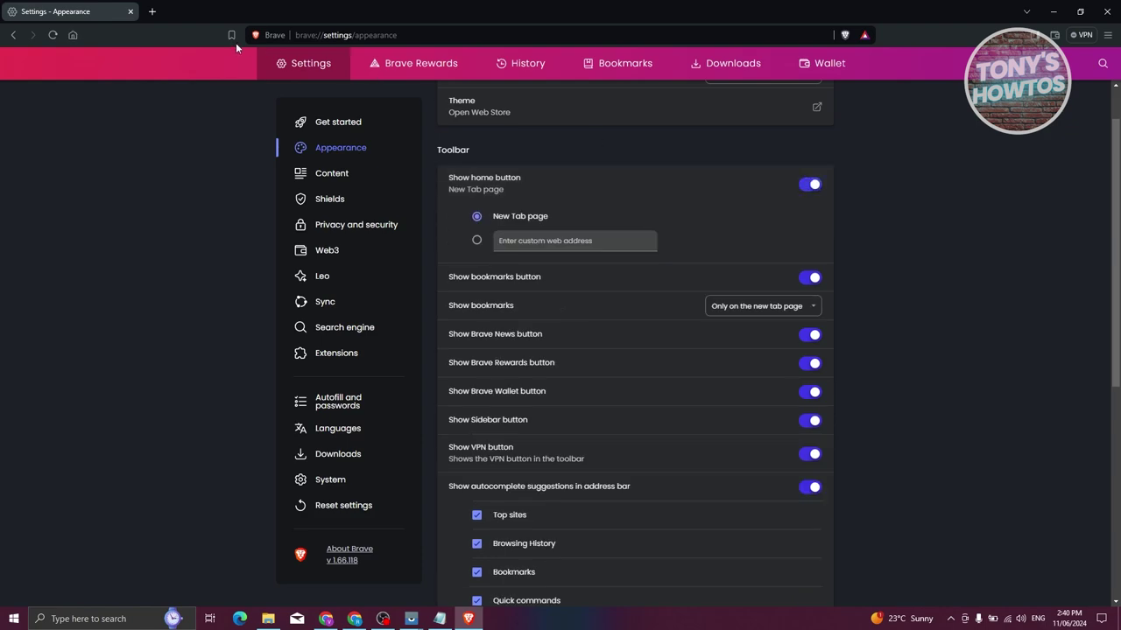
click(72, 35)
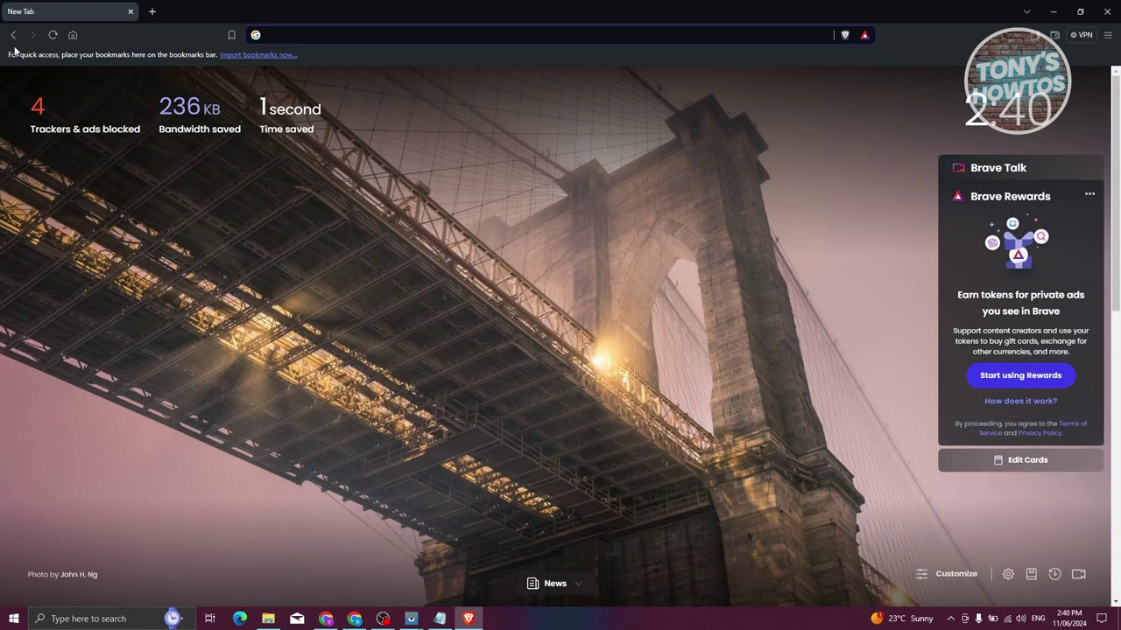
click(13, 35)
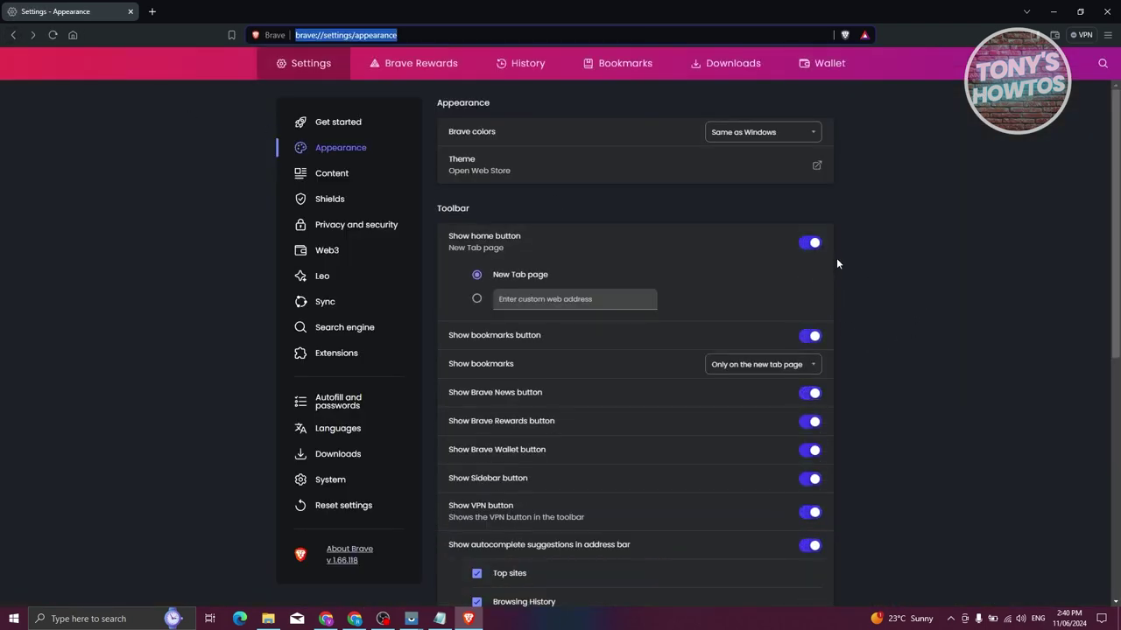
Try the custom web address option for the home button, and turn off the toolbar's home button
click(814, 245)
click(810, 245)
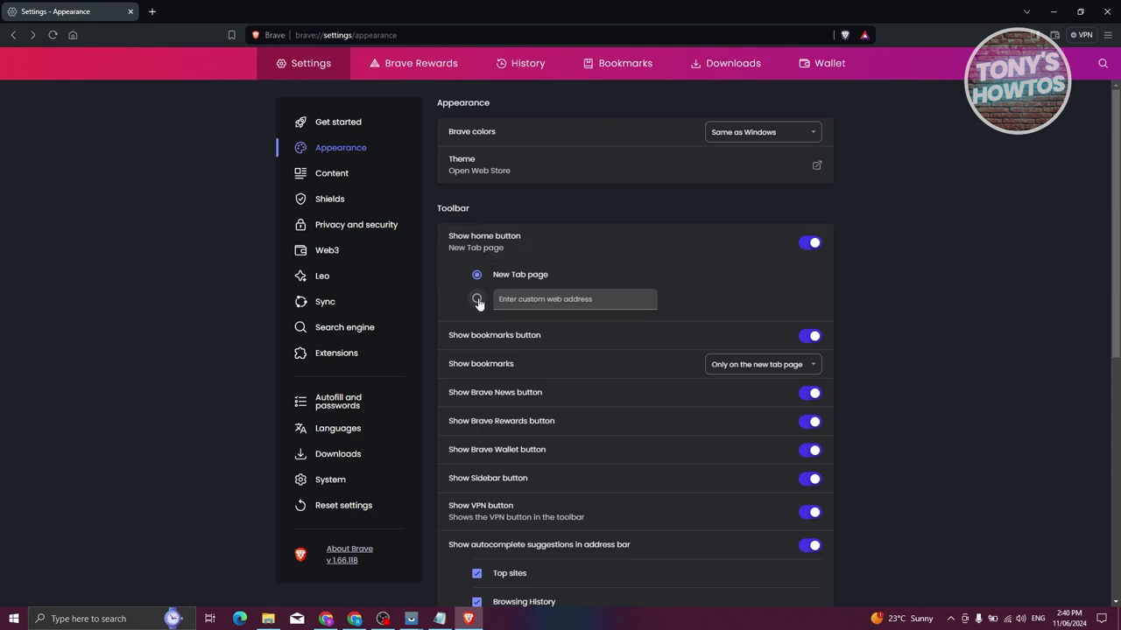
click(477, 299)
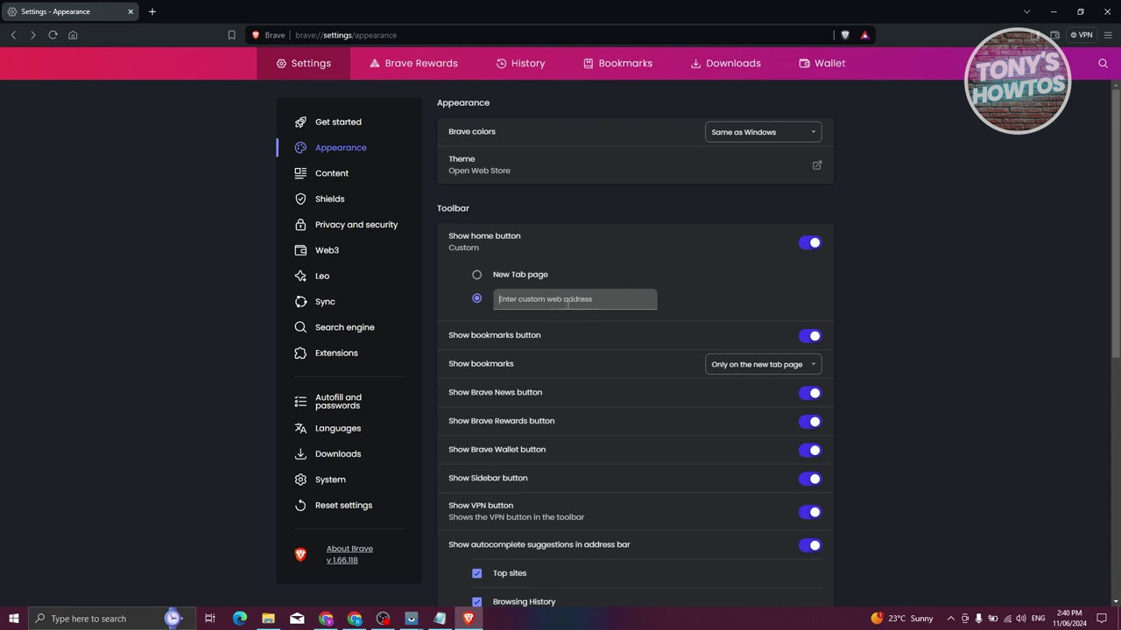
click(813, 244)
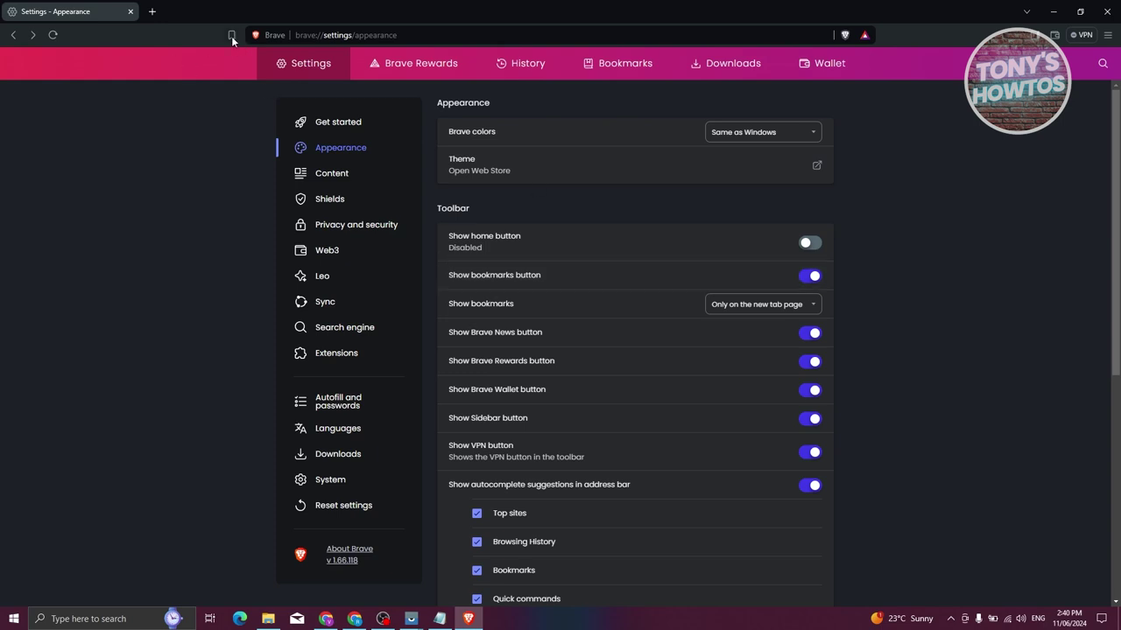
Turn the toolbar's bookmarks button and Brave News button off and back on
click(812, 277)
click(811, 277)
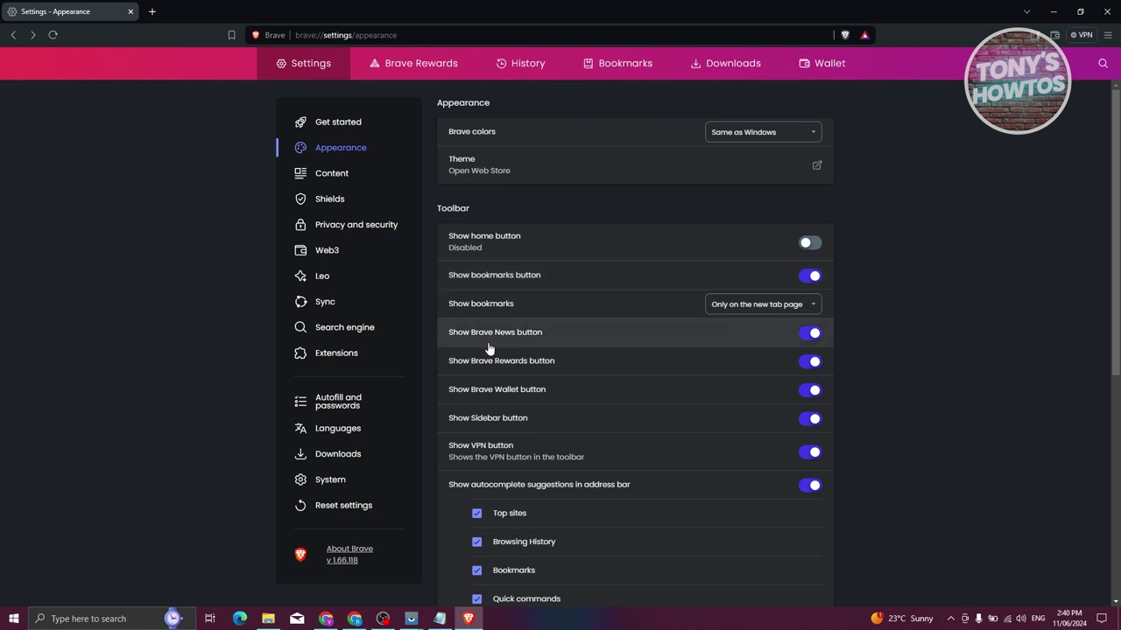
click(813, 336)
click(814, 337)
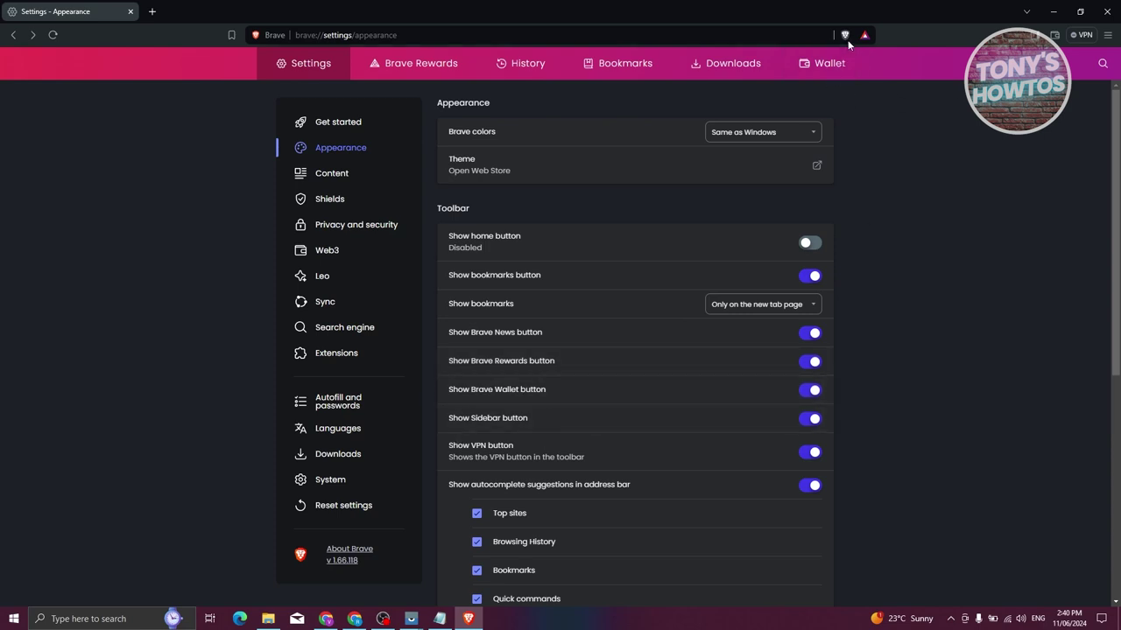
Toggle the Brave Wallet button in the toolbar settings, and leave it hidden
click(810, 390)
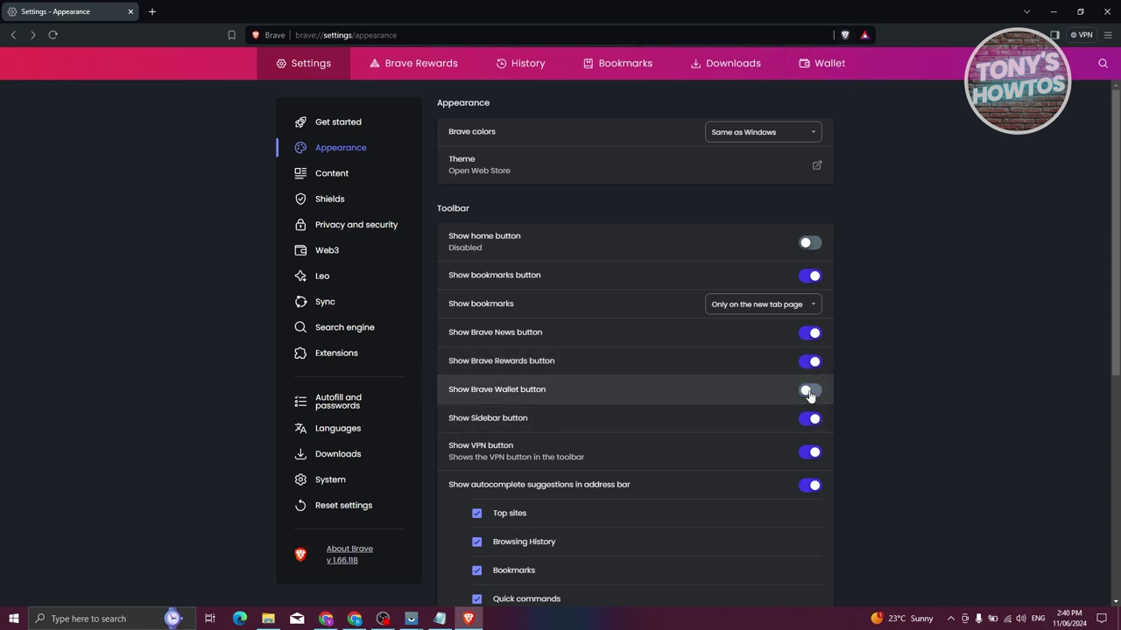
click(810, 392)
click(810, 391)
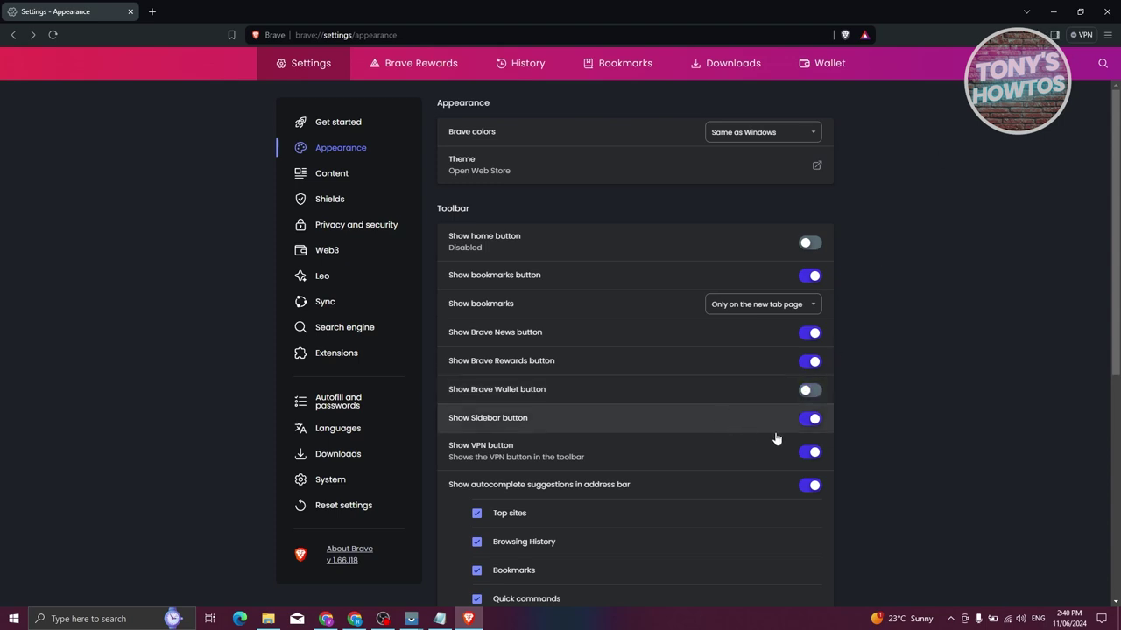
Toggle the Sidebar button off and back on, and turn off autocomplete suggestions in the address bar
click(808, 429)
click(810, 420)
scroll(656, 385, down, 1)
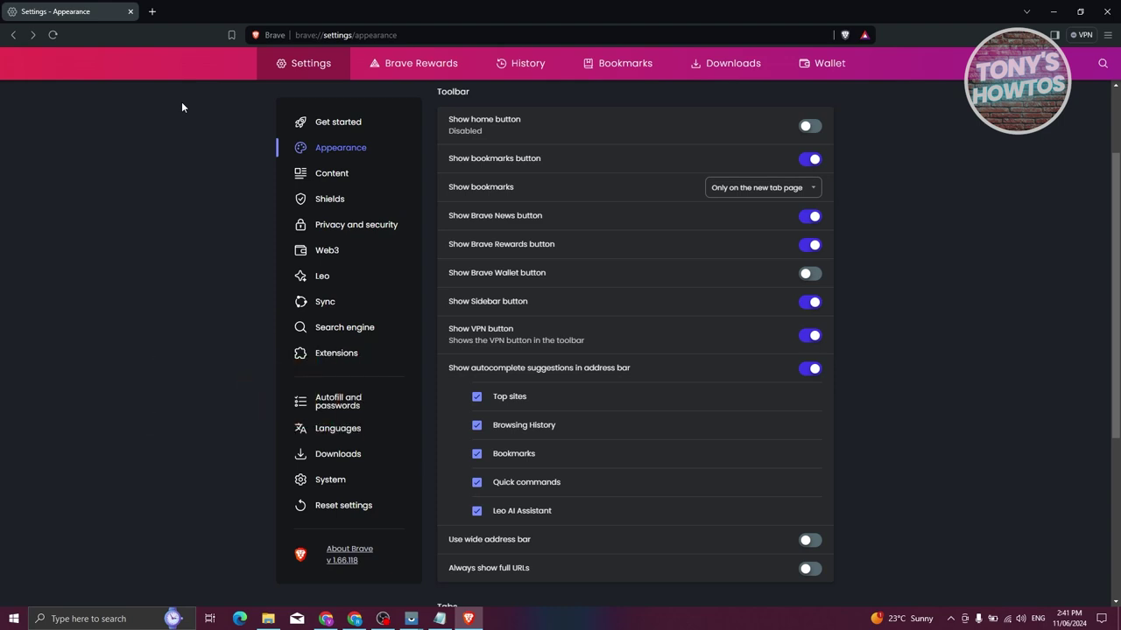
click(812, 368)
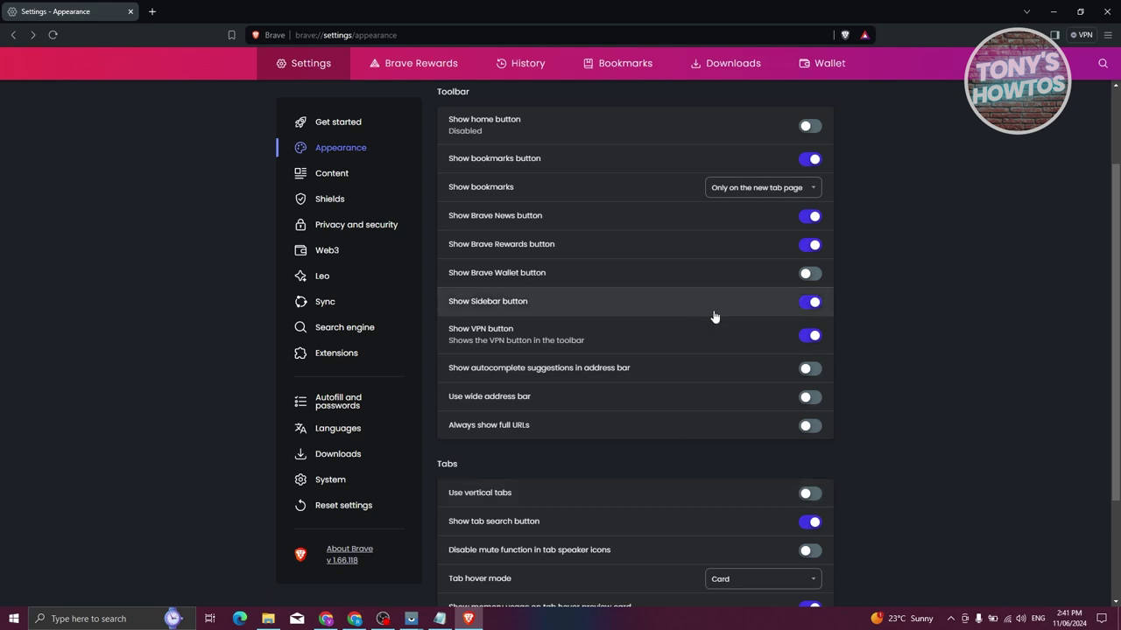
Try the vertical tabs layout in the Tabs settings, and turn it back off
scroll(697, 313, down, 3)
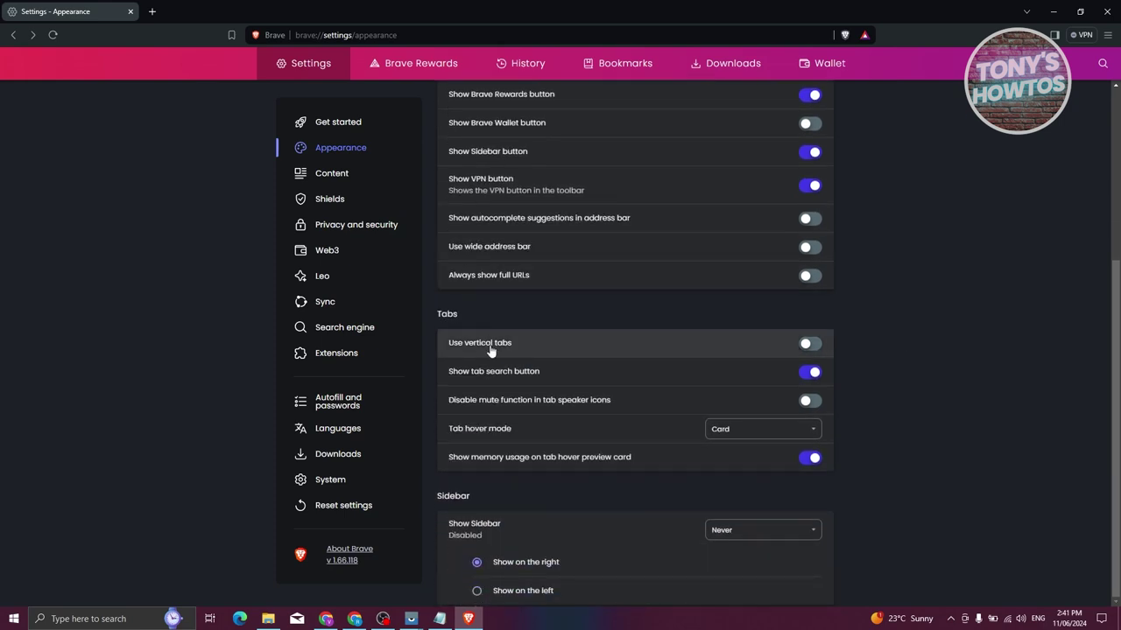
click(808, 343)
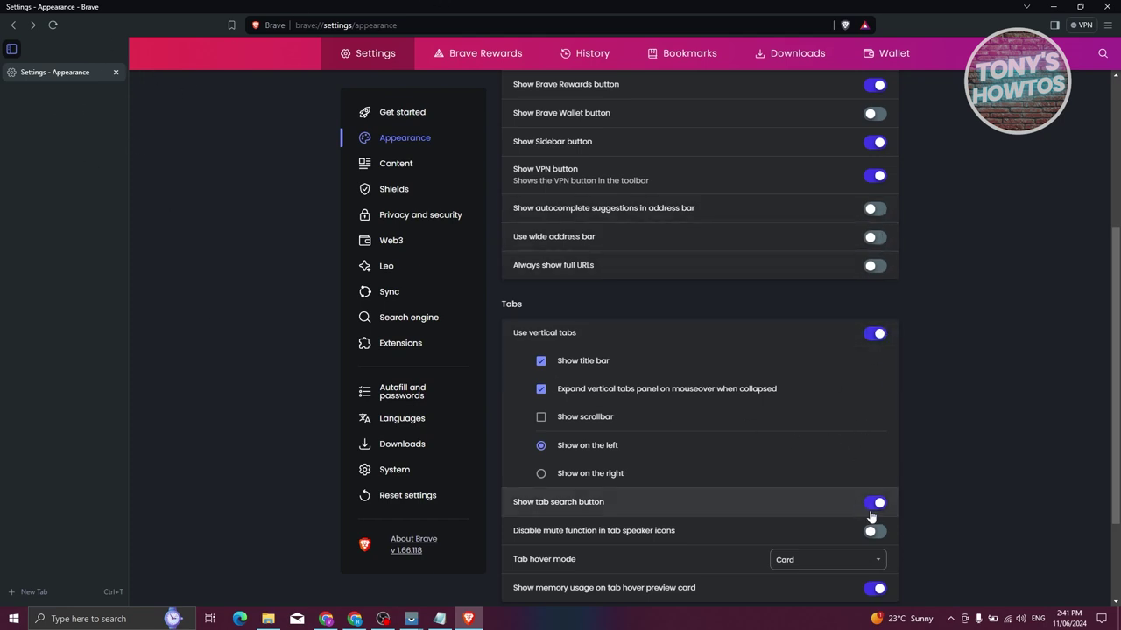
click(874, 334)
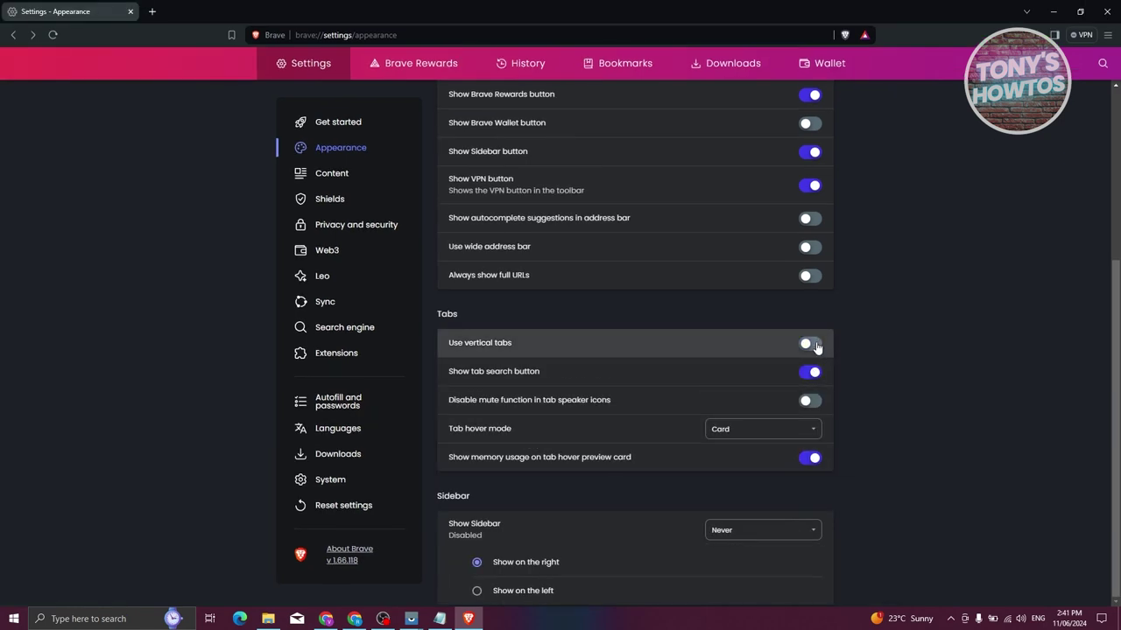
click(811, 344)
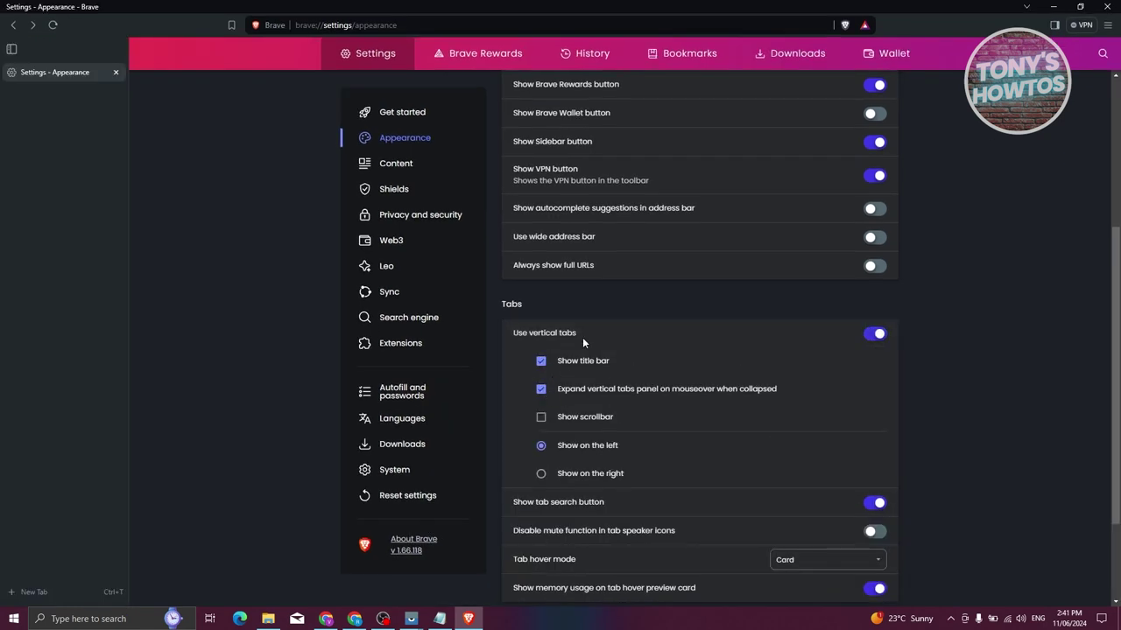
click(874, 334)
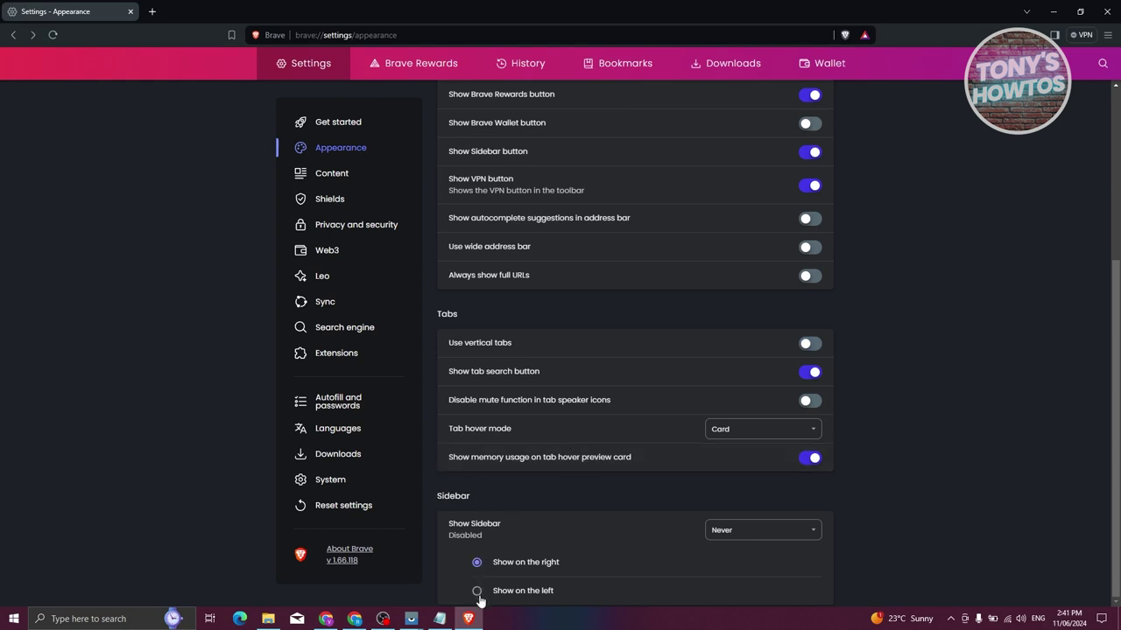
In the Content settings, turn cycling through the most recently used tabs with Ctrl-Tab on and back off
click(357, 176)
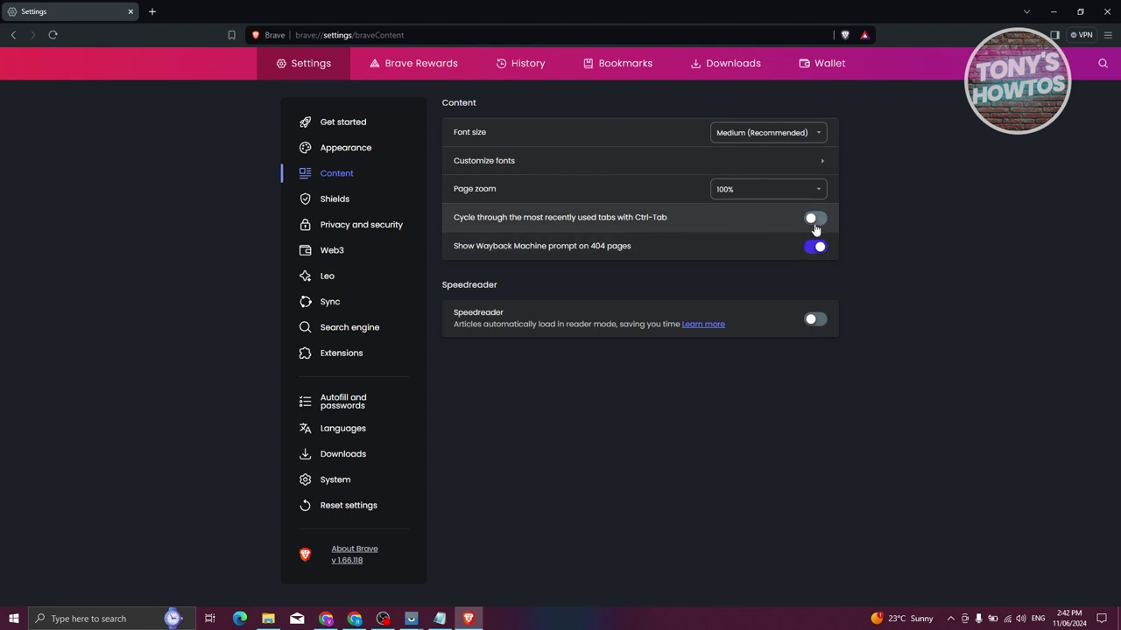
click(702, 210)
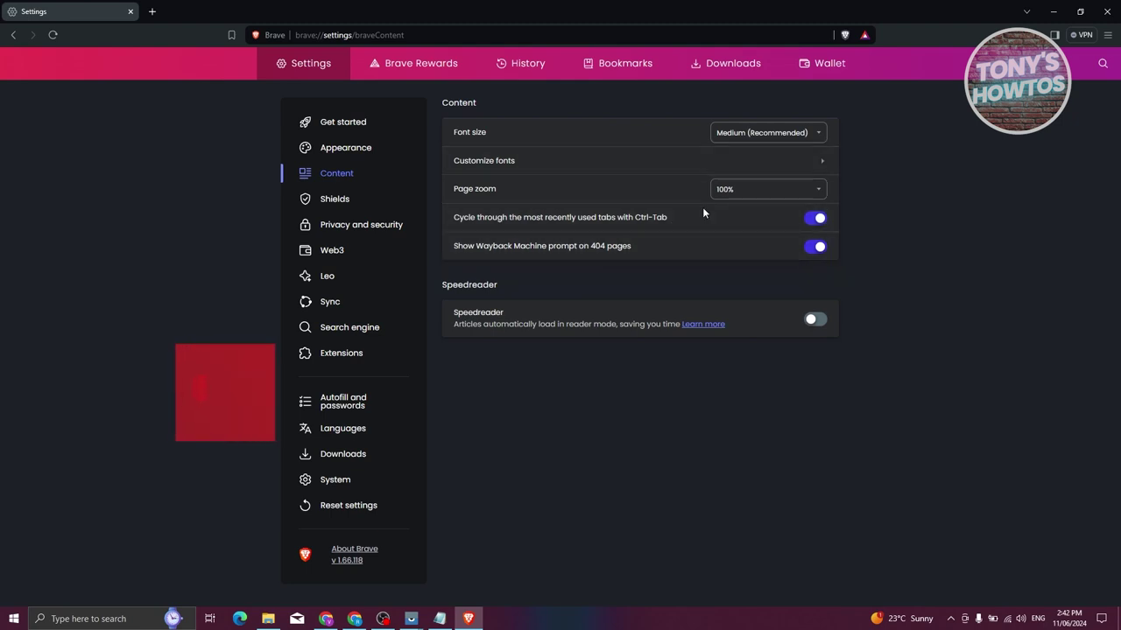
click(822, 220)
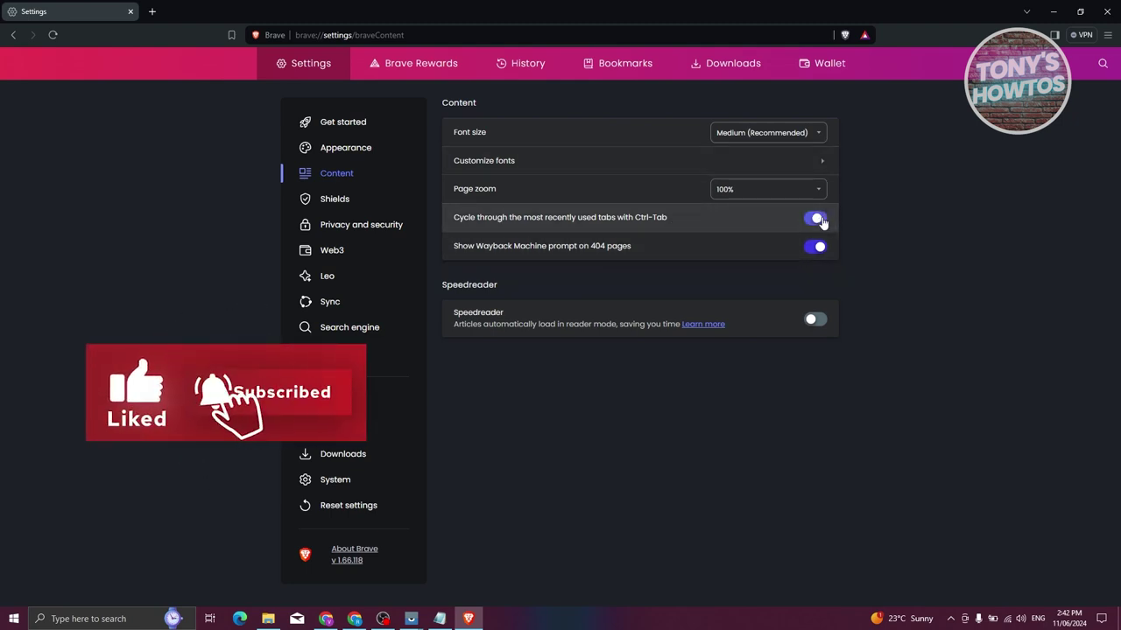
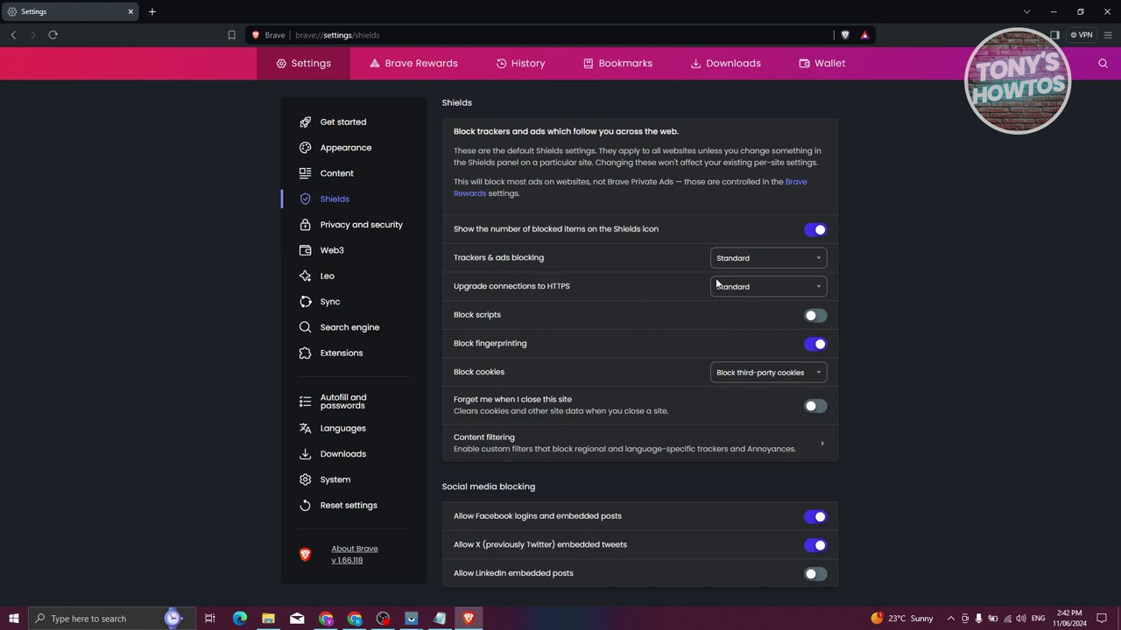
In the Shields settings, keep trackers and ads blocking at Standard, and turn off Block fingerprinting
click(755, 260)
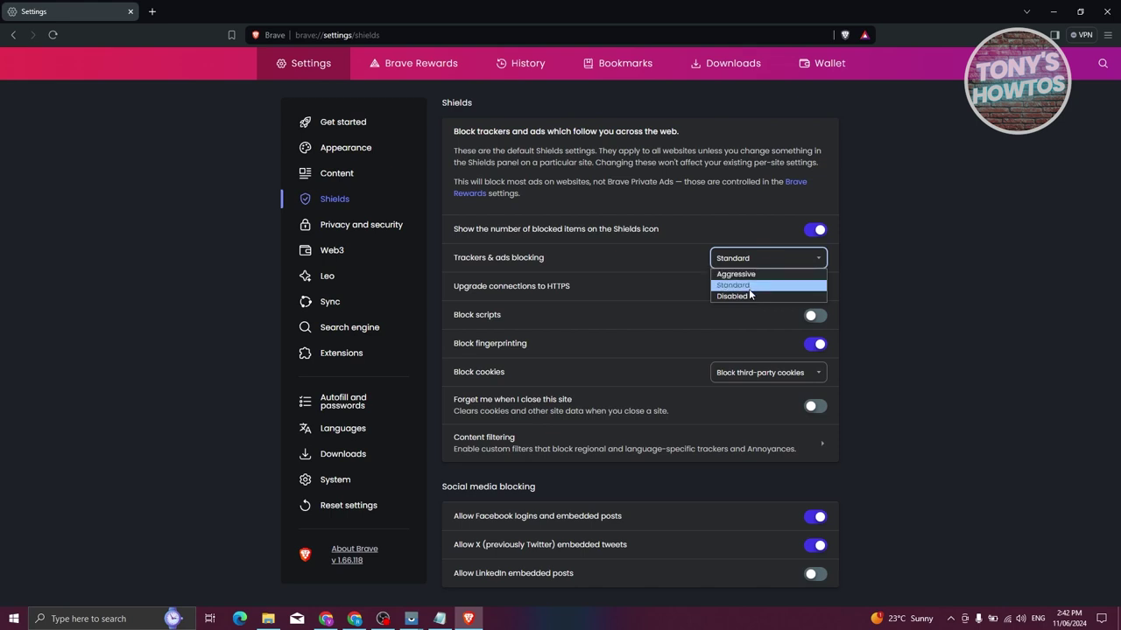
click(736, 285)
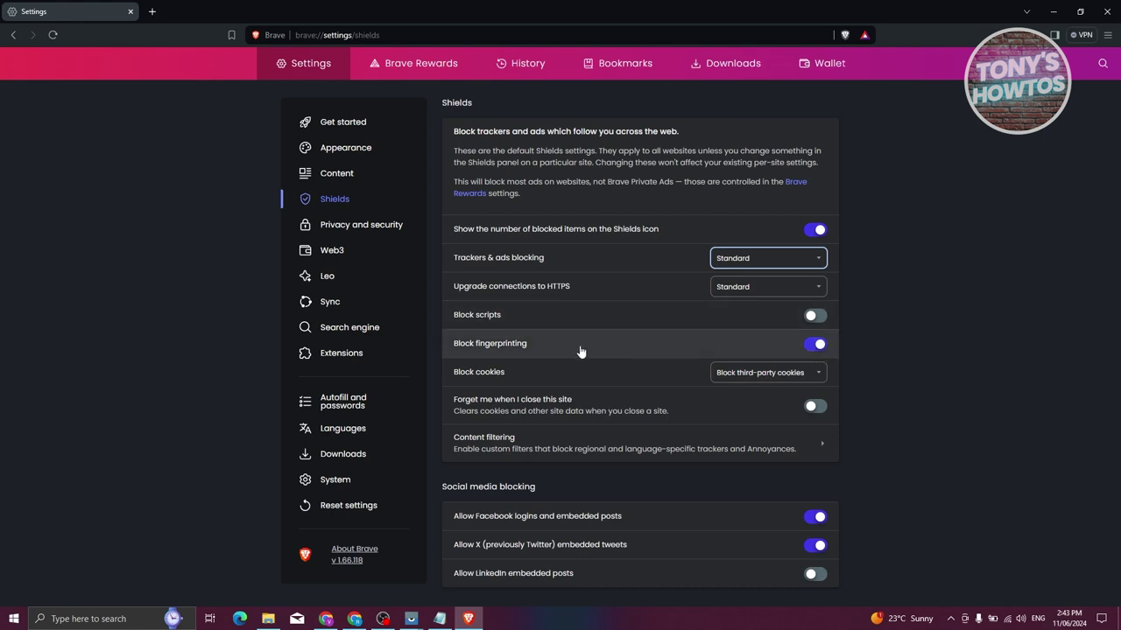
click(536, 352)
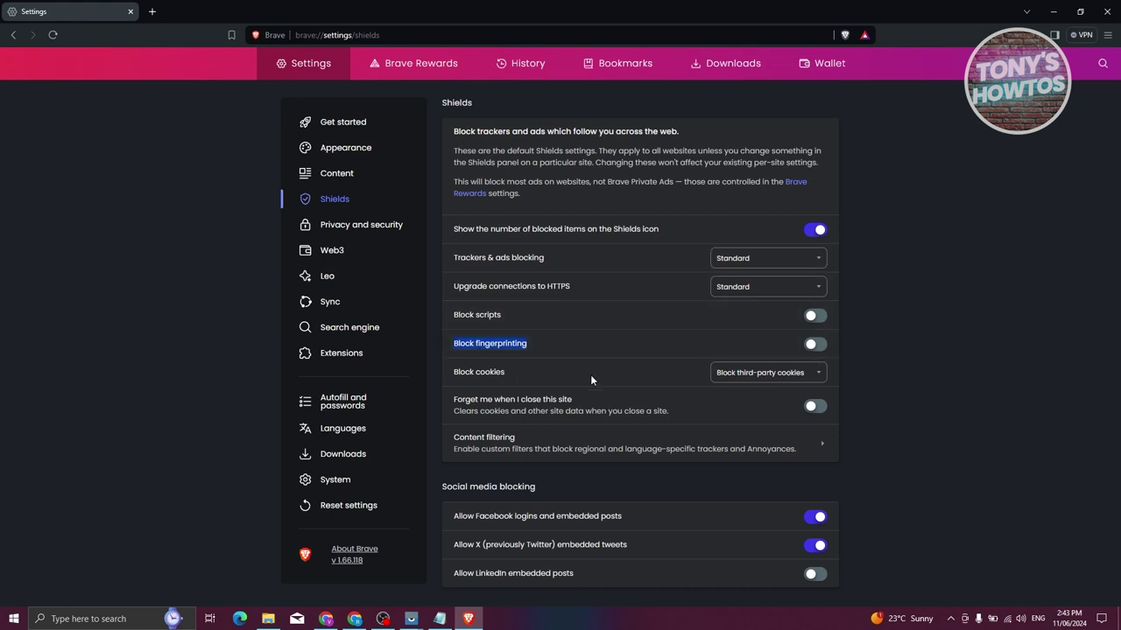
View the Block cookies options without changing them, and turn on Forget me when I close this site
click(779, 372)
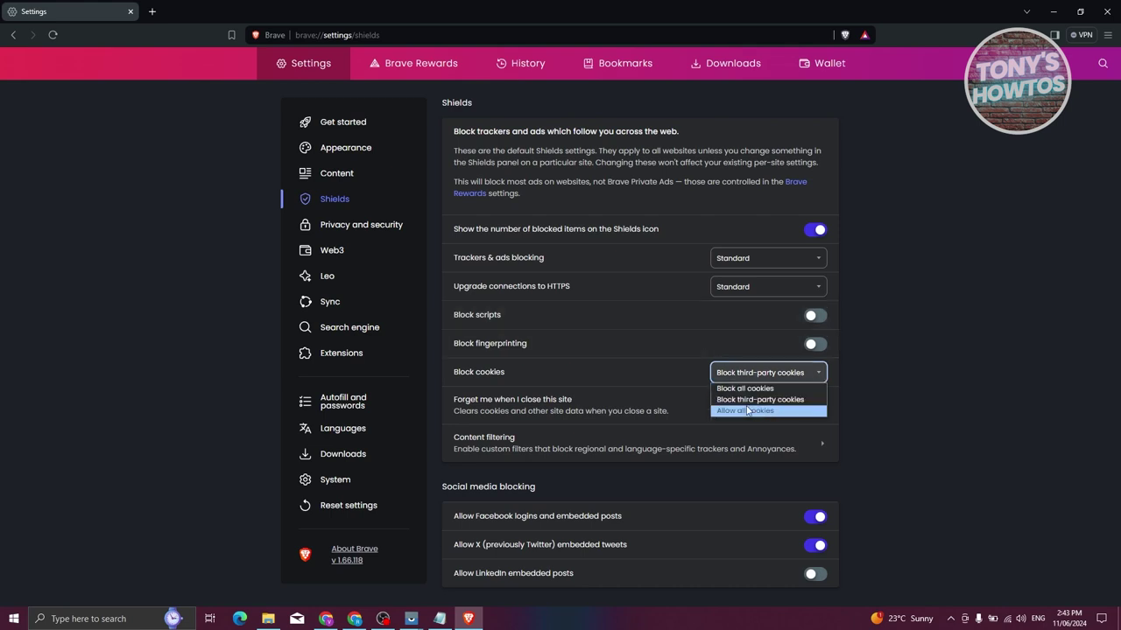
click(919, 342)
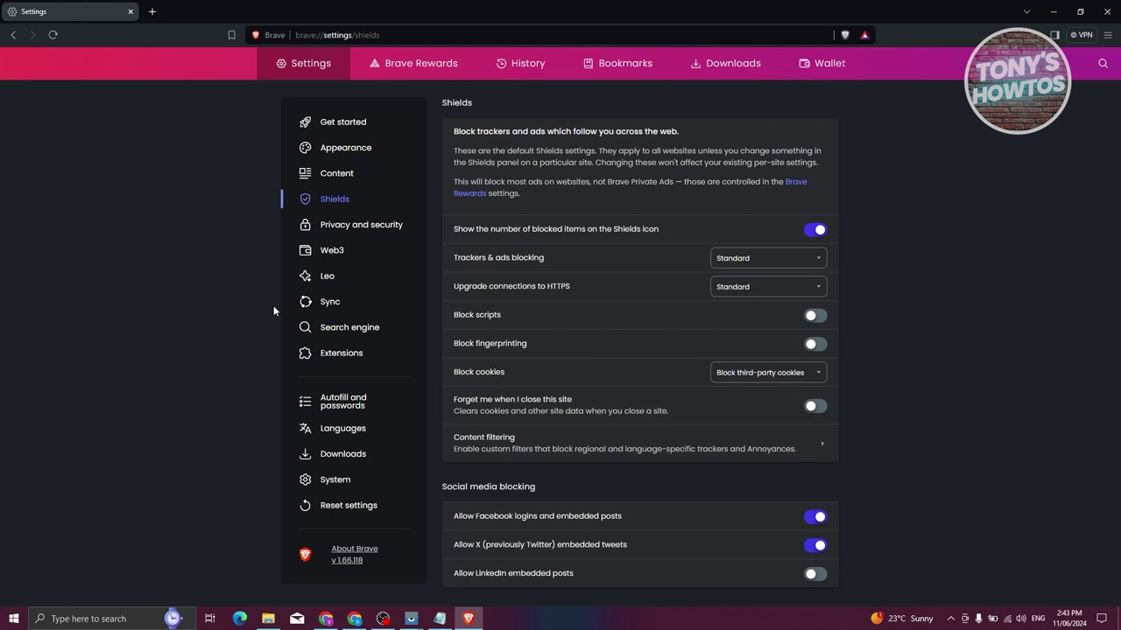
click(815, 410)
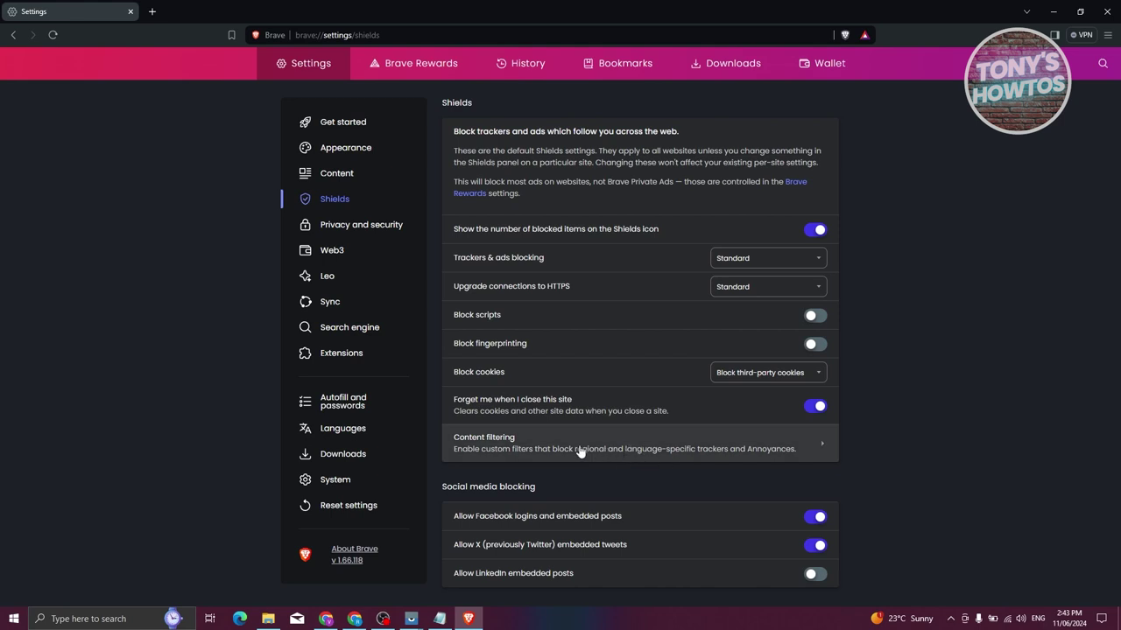
Examine the full list of content filters and the custom filter sections in Shields, and return to the Shields settings
click(532, 448)
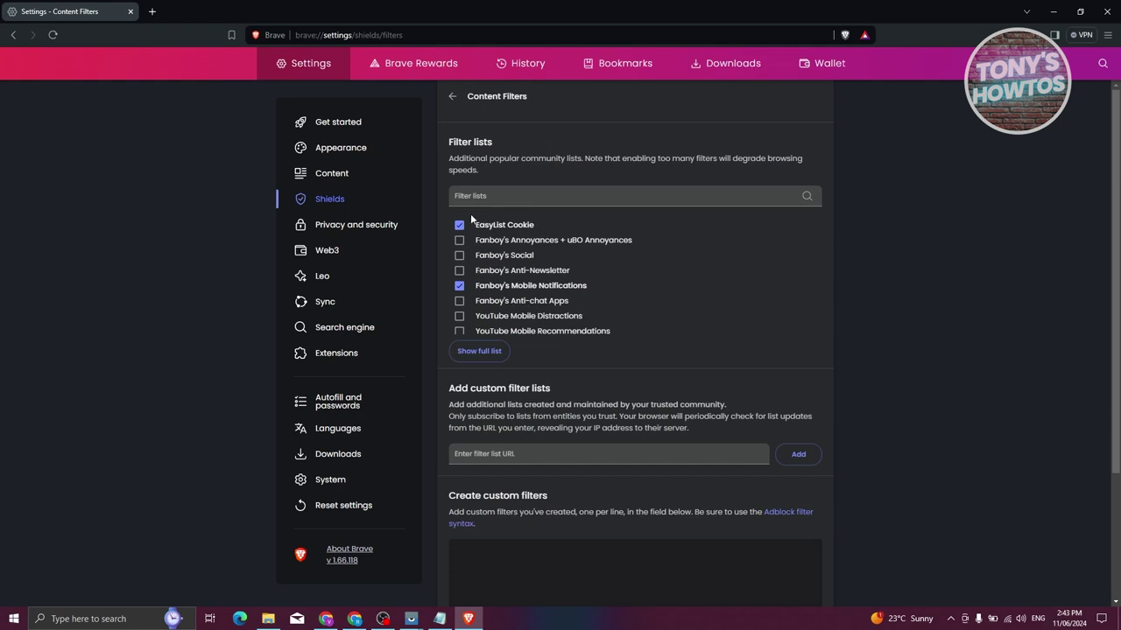
scroll(601, 262, down, 2)
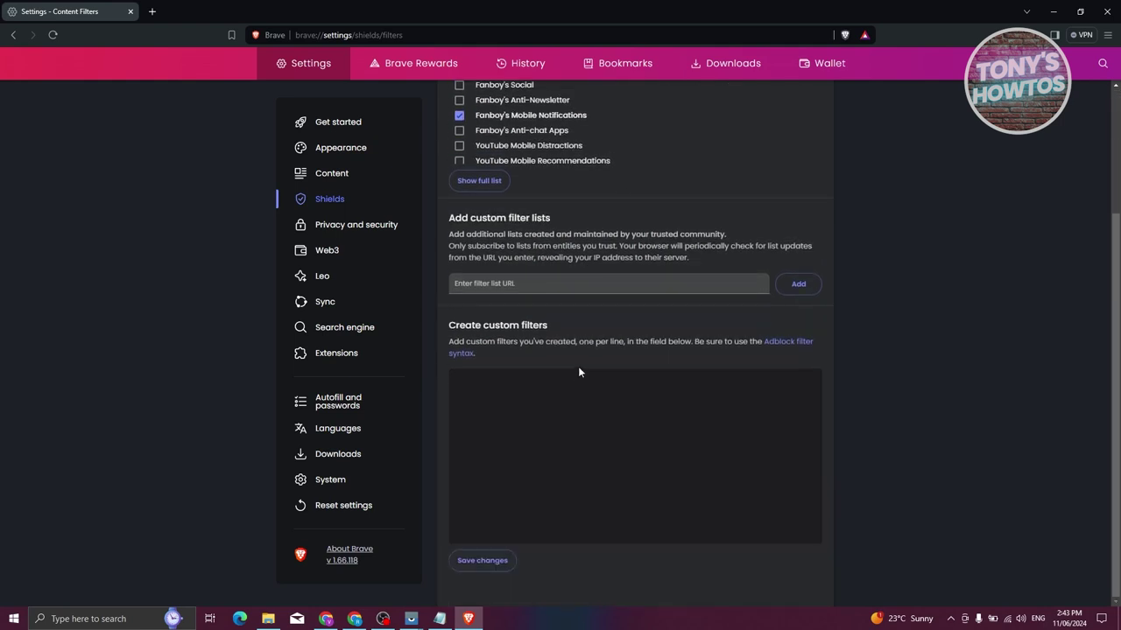
scroll(577, 373, up, 2)
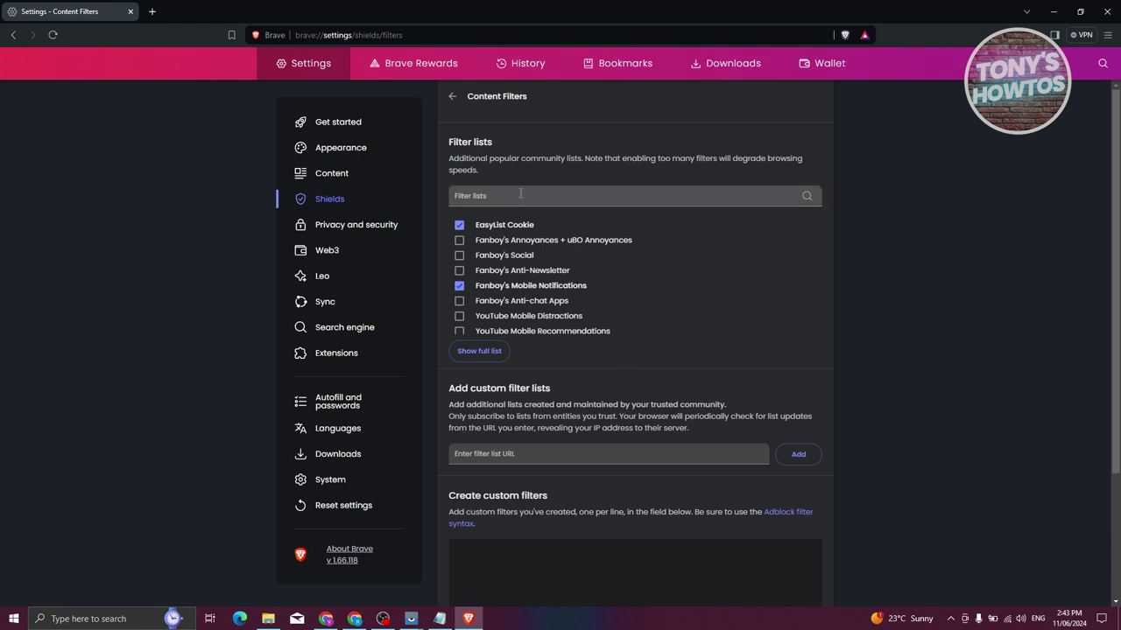
click(479, 354)
scroll(805, 219, down, 5)
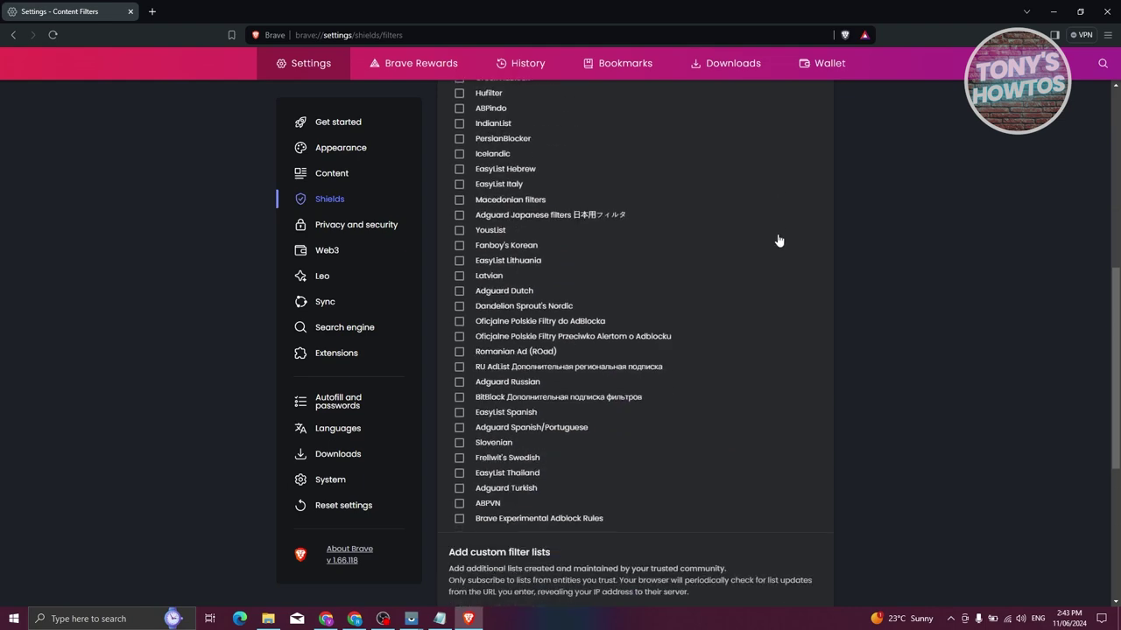
scroll(778, 240, down, 3)
scroll(501, 307, up, 7)
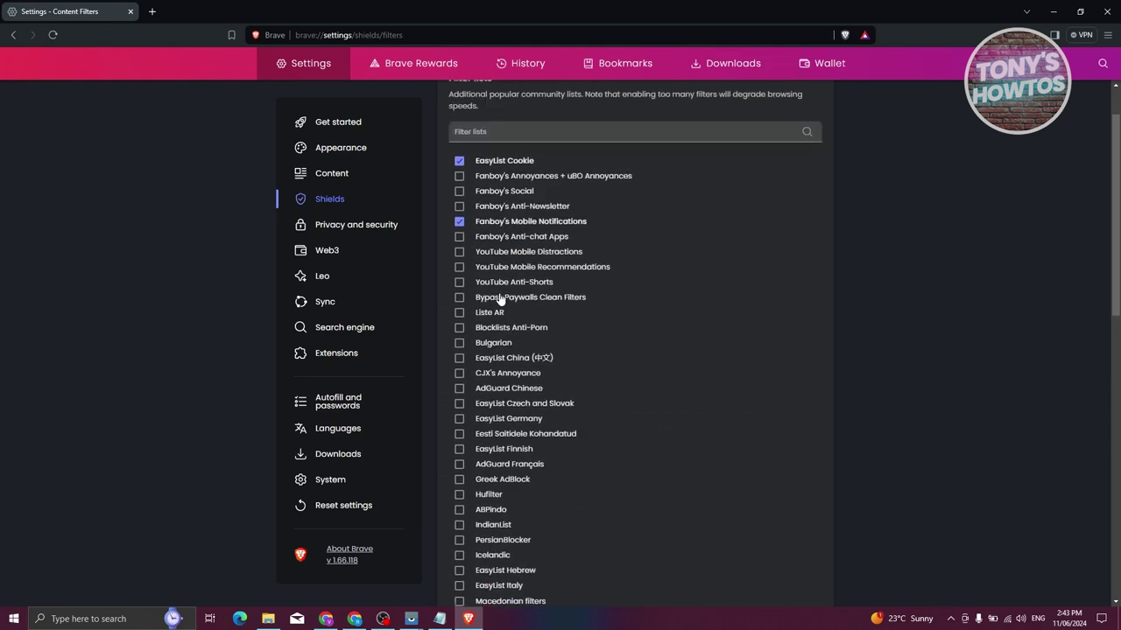
scroll(501, 300, up, 2)
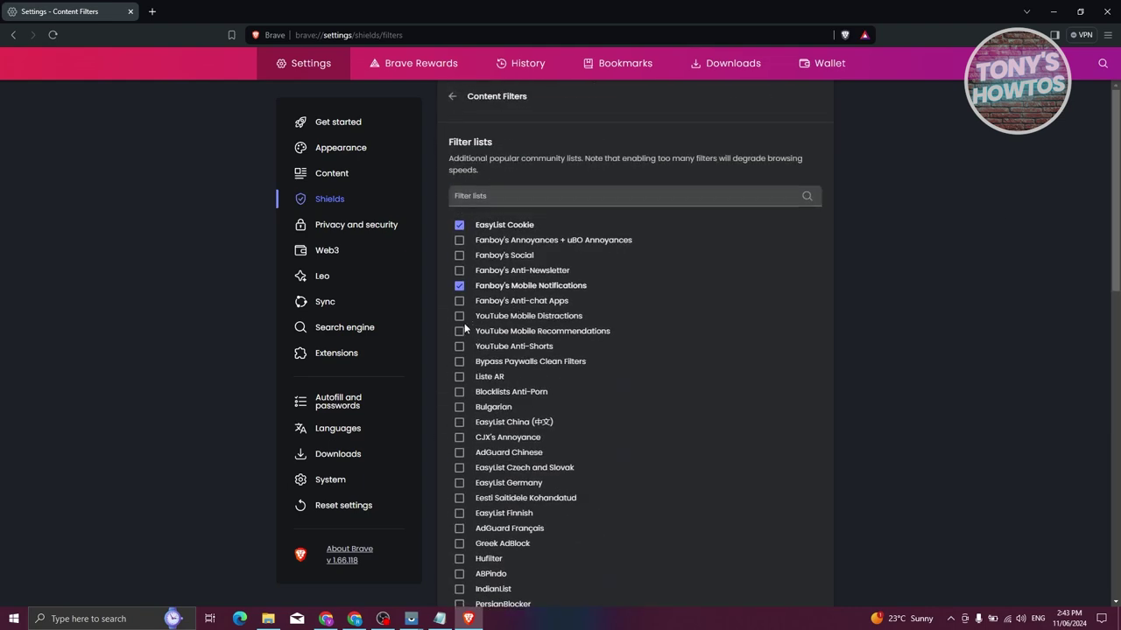
click(451, 97)
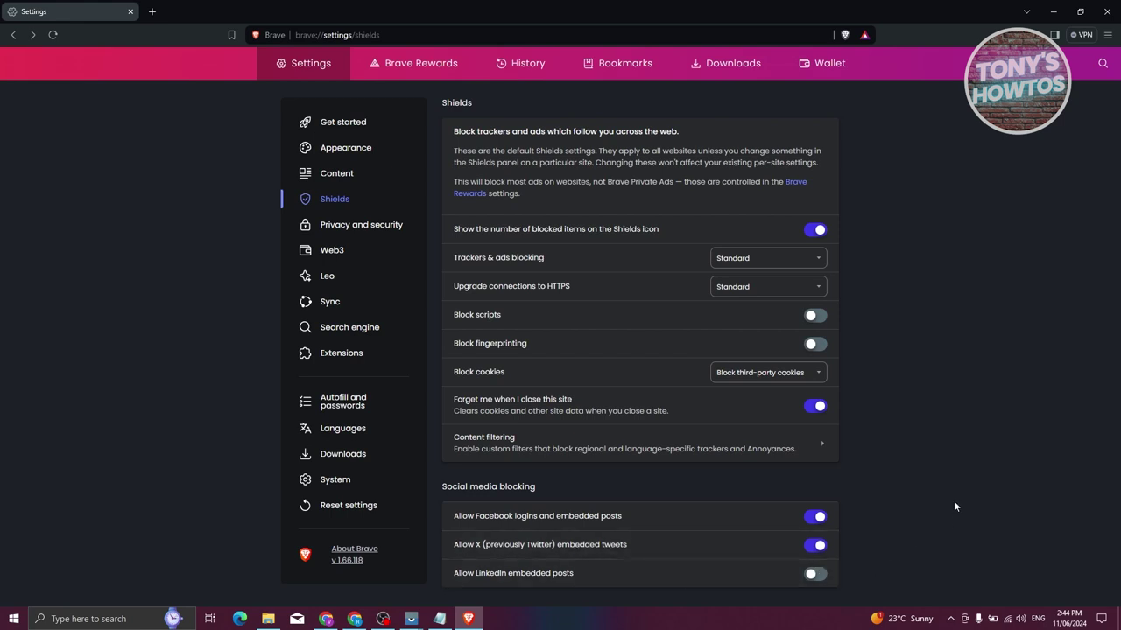
Review the Privacy and security settings, including the Tor windows and Data collection sections
click(371, 227)
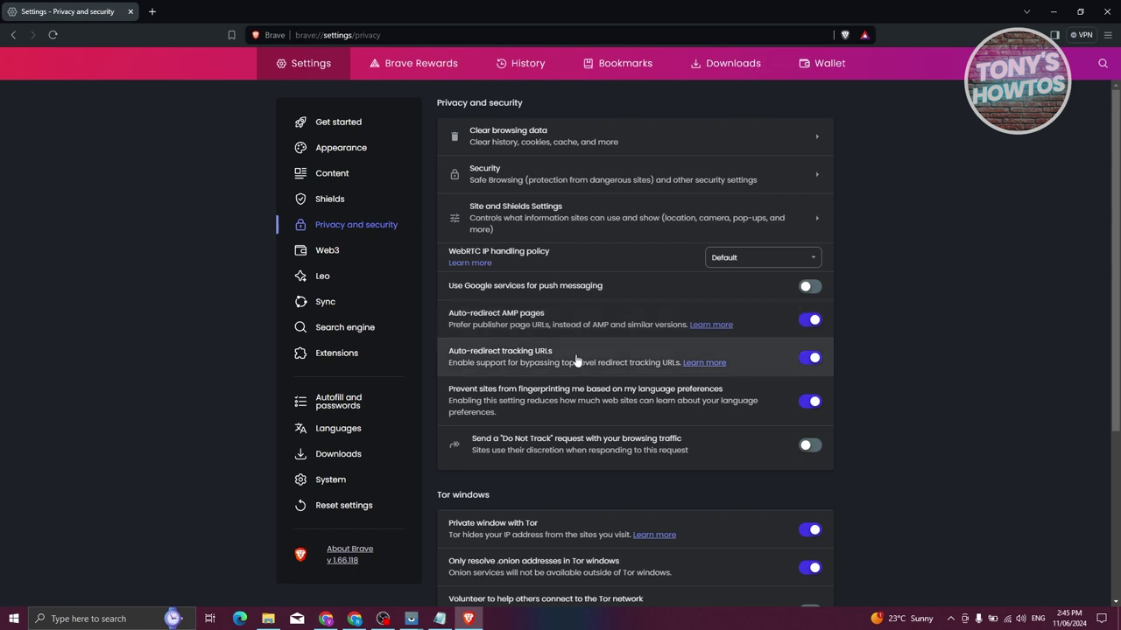
scroll(580, 358, down, 3)
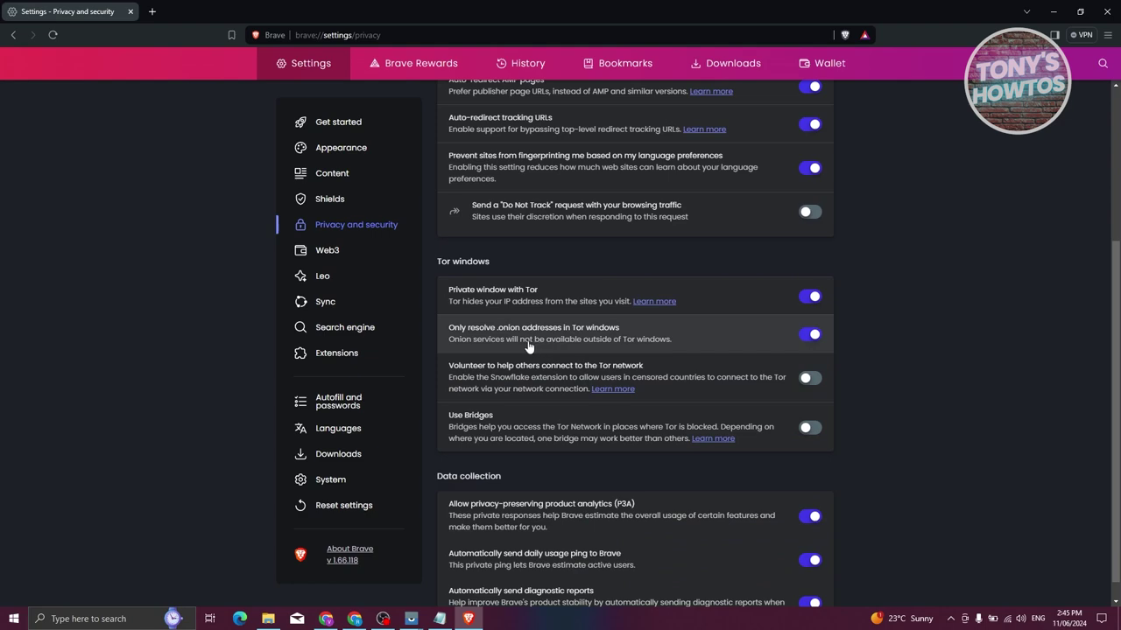
scroll(590, 275, up, 3)
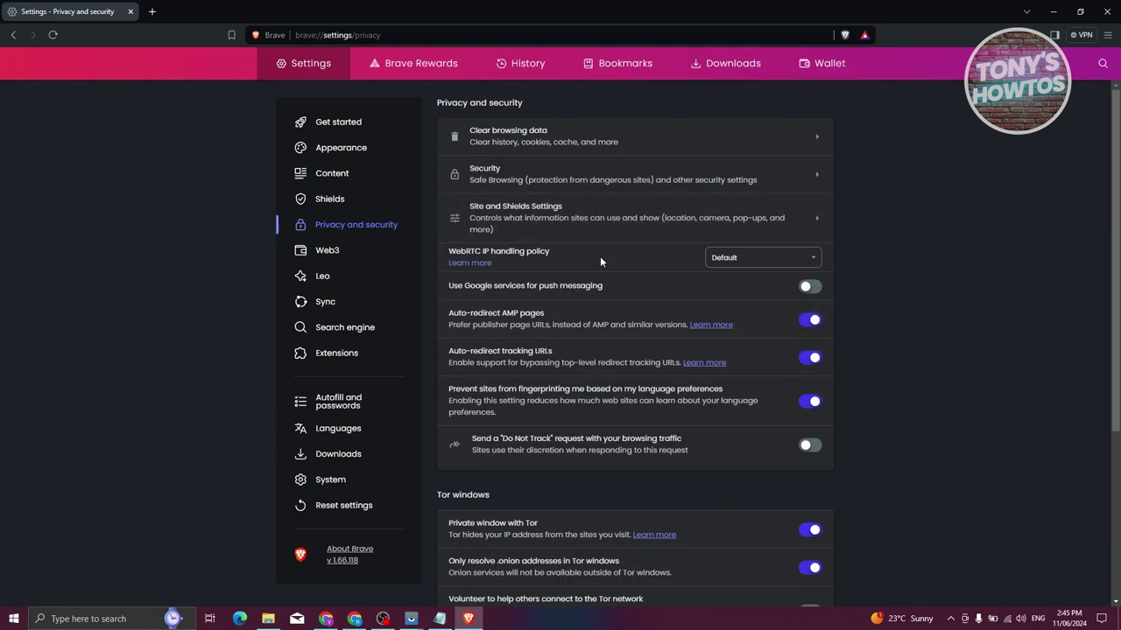
scroll(599, 256, down, 3)
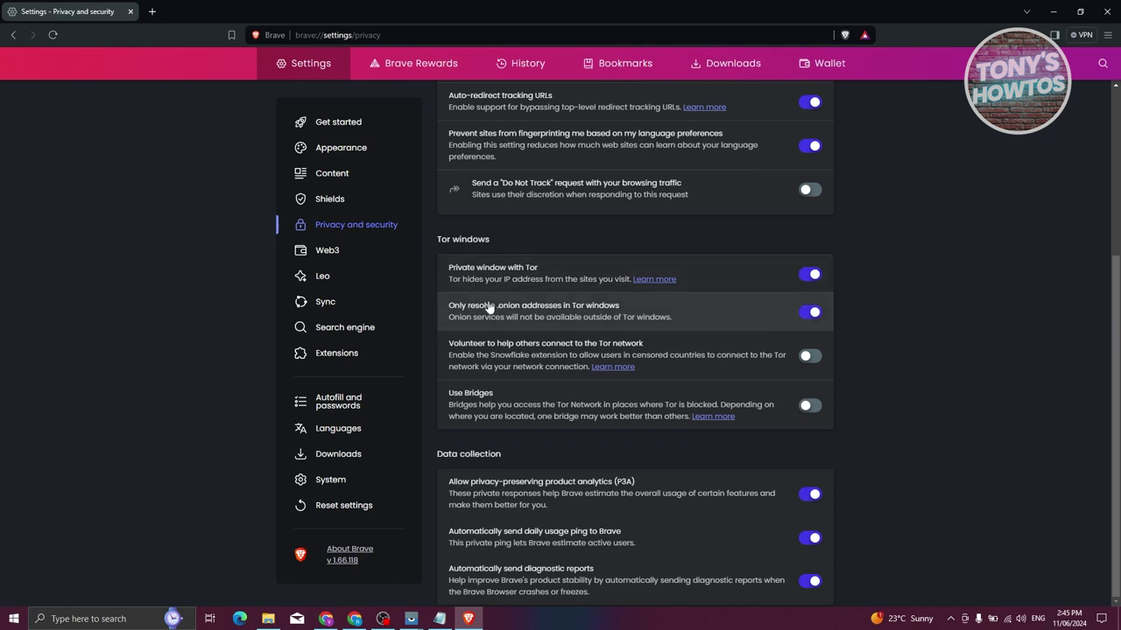
Turn off Private window with Tor and Only resolve .onion addresses in Tor windows, plus the daily usage ping and automatic diagnostic reports
click(826, 278)
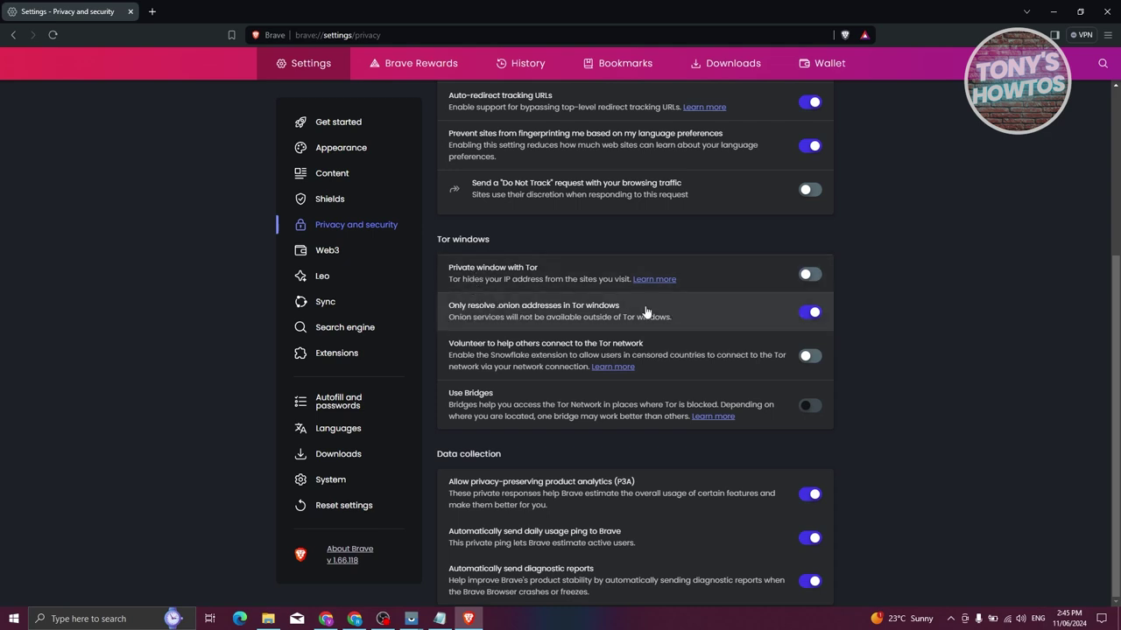
click(810, 313)
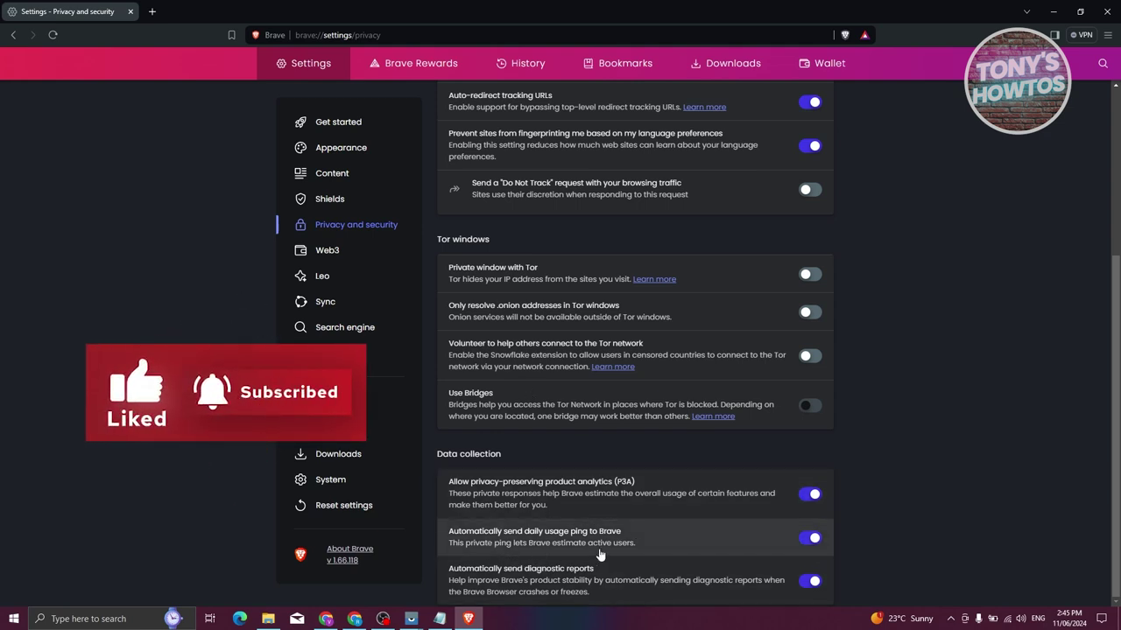
click(810, 541)
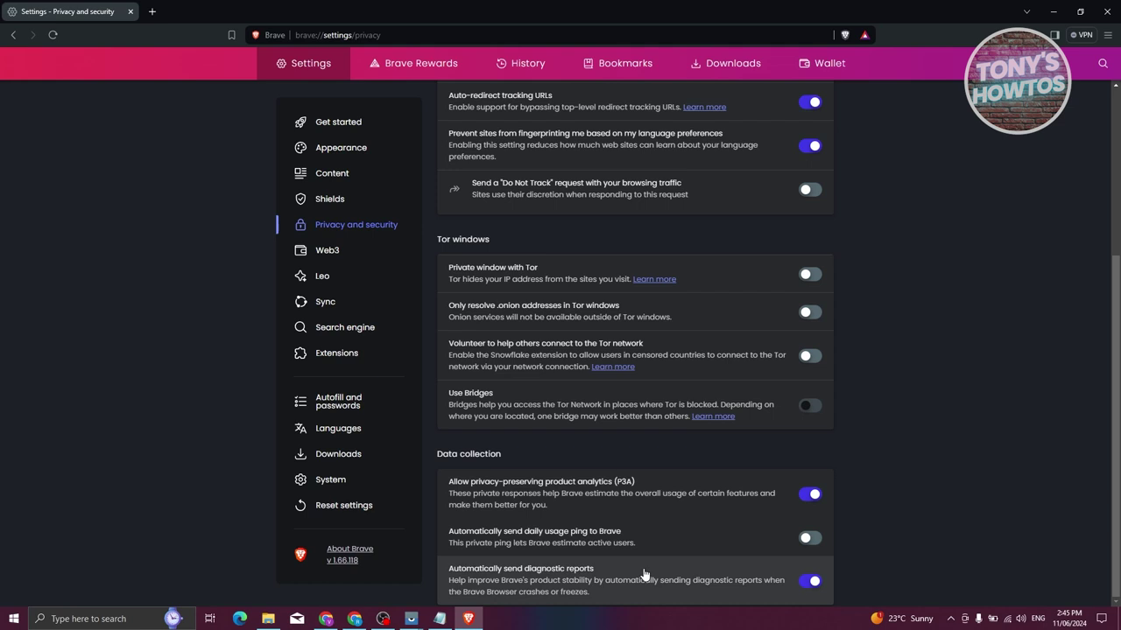
click(808, 581)
scroll(643, 460, up, 3)
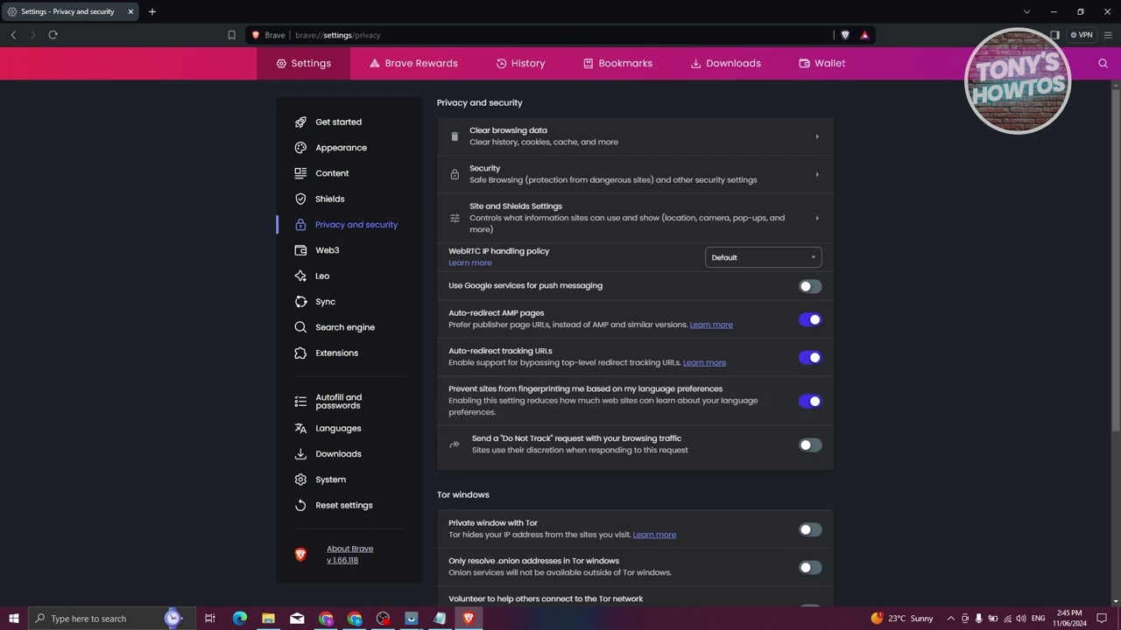
In the Web3 settings, view the choices for the default Ethereum wallet and default Solana wallet without changing them
click(326, 251)
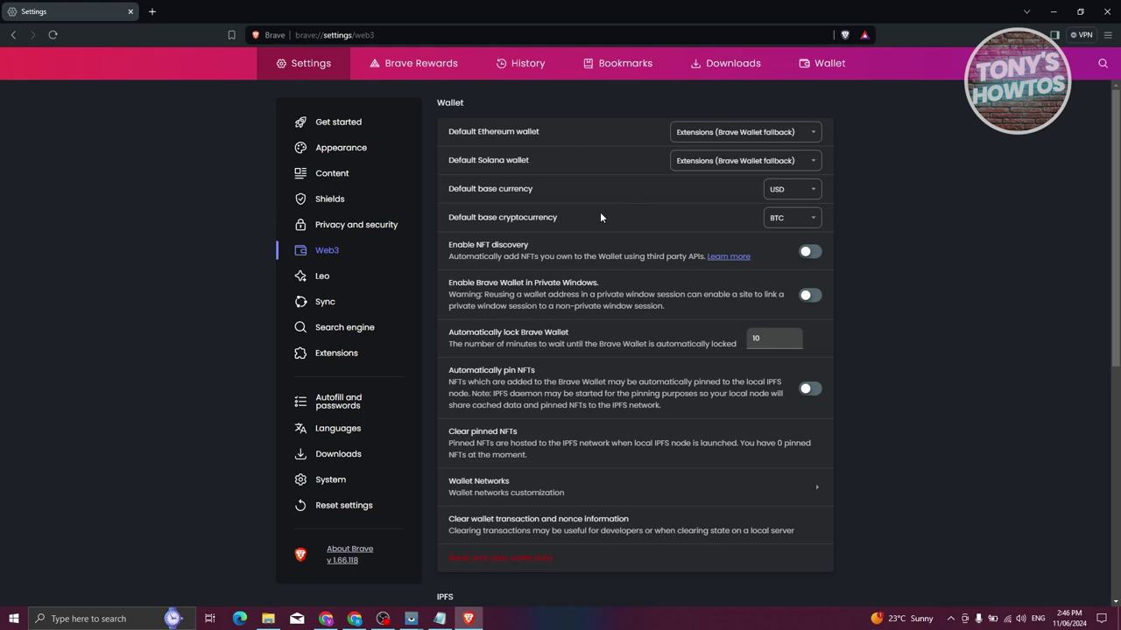
click(771, 133)
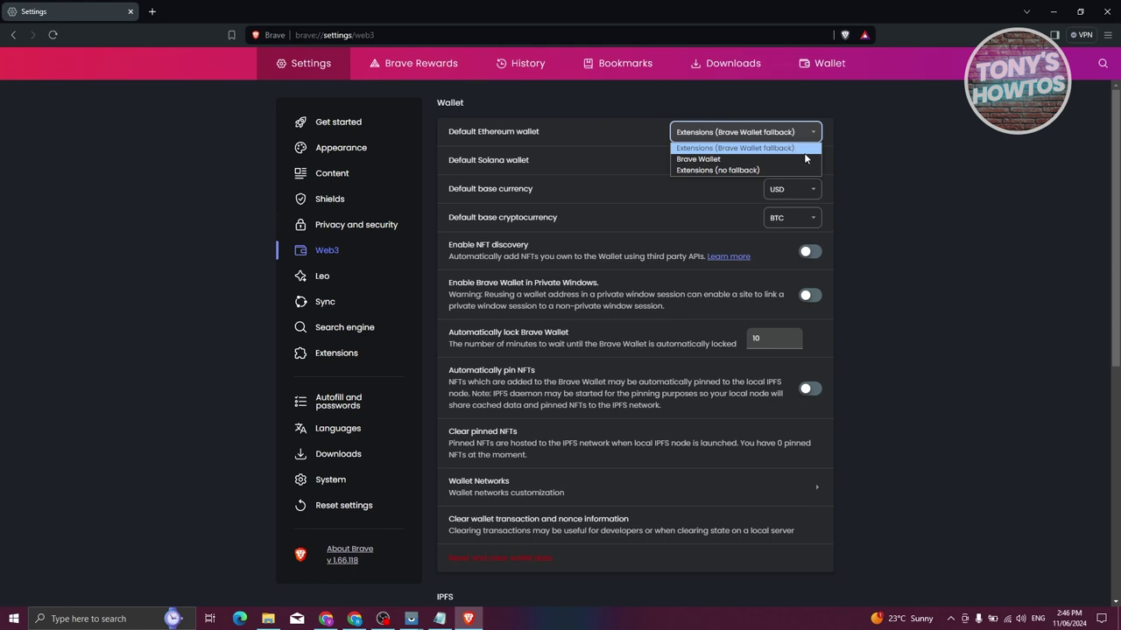
click(602, 140)
click(726, 162)
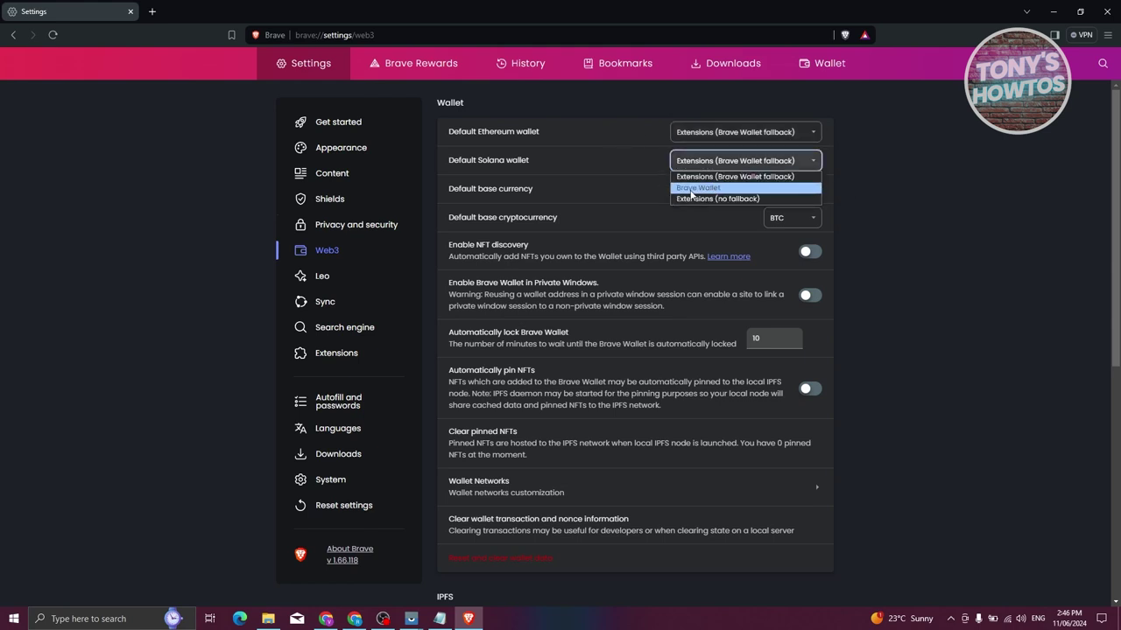
click(583, 158)
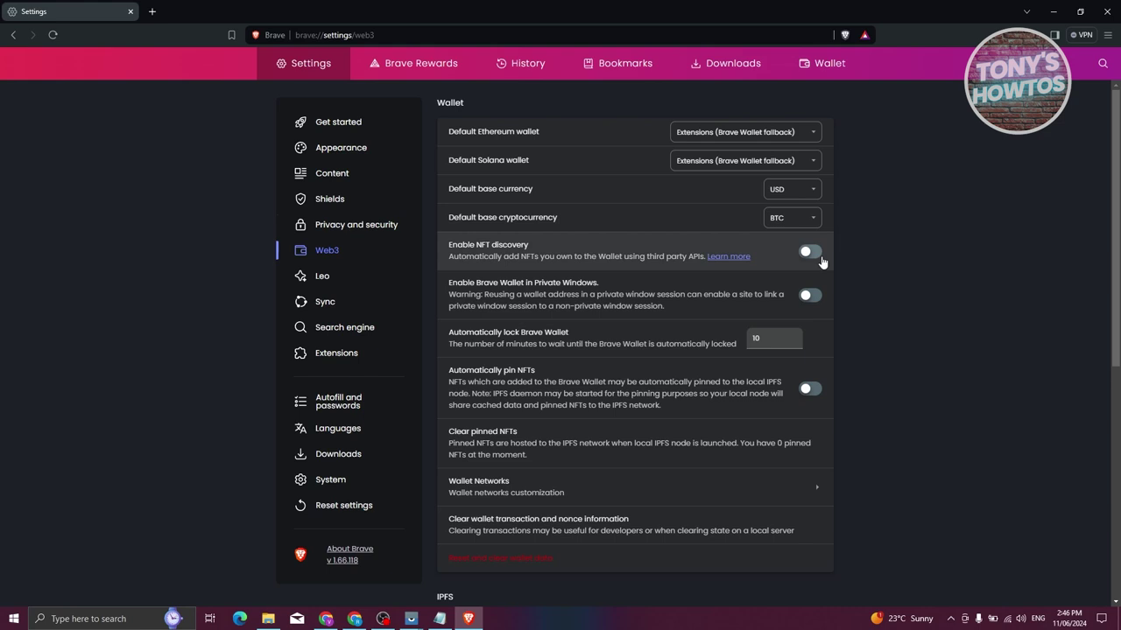
In the Leo settings, switch Show Leo icon in the sidebar off and back on
click(321, 276)
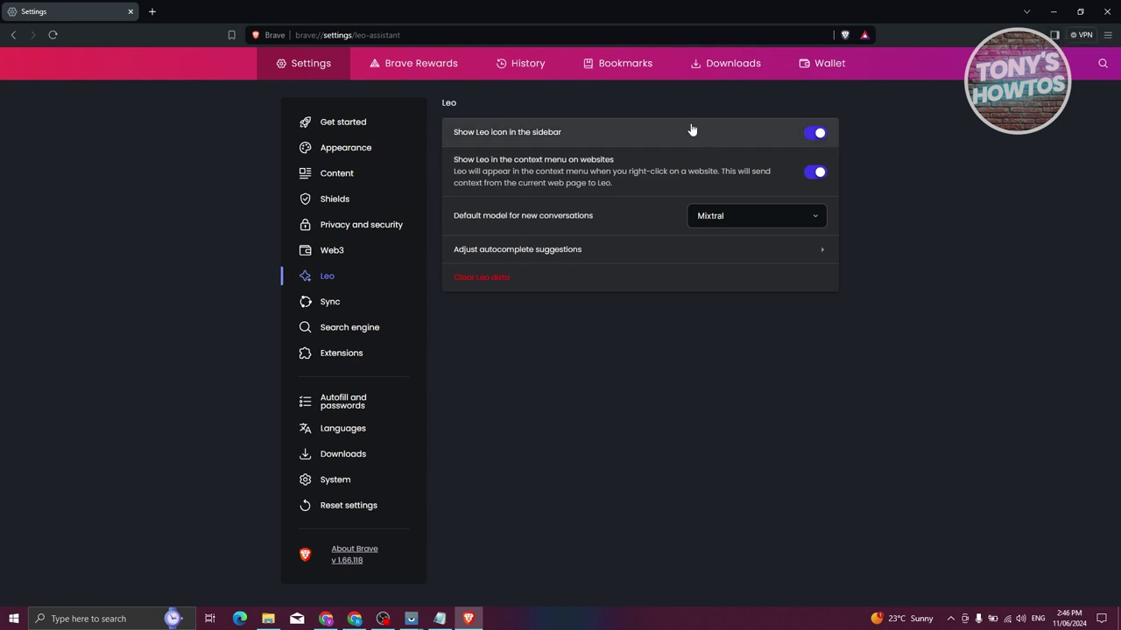
click(817, 135)
click(818, 135)
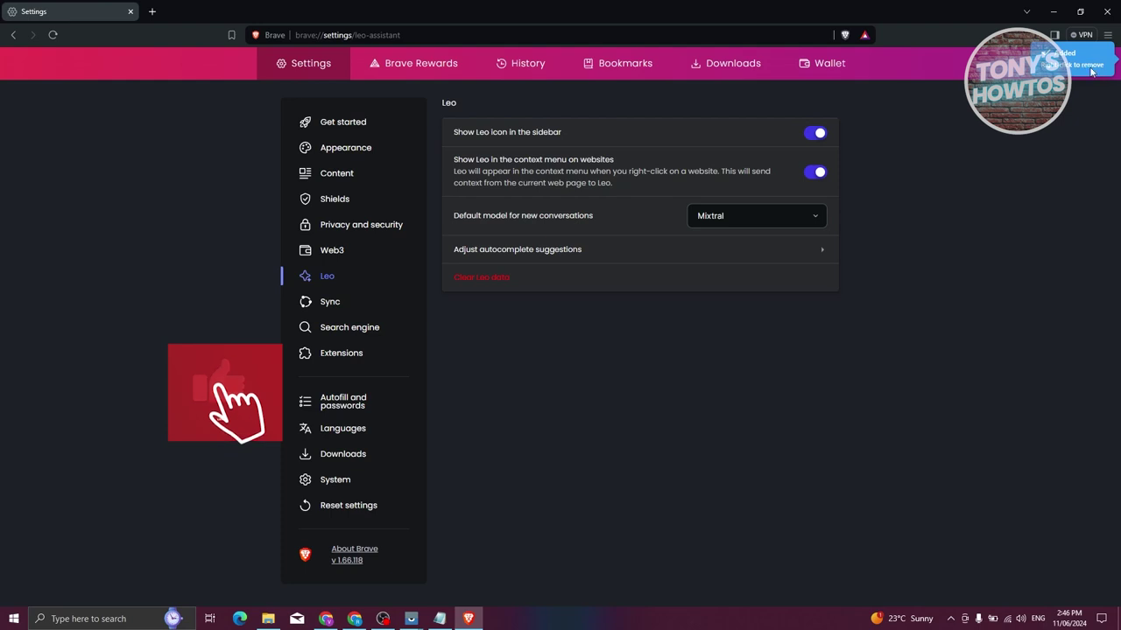
Show the sidebar to view the Leo assistant, and hide the sidebar again
click(1107, 35)
click(1054, 35)
click(1054, 35)
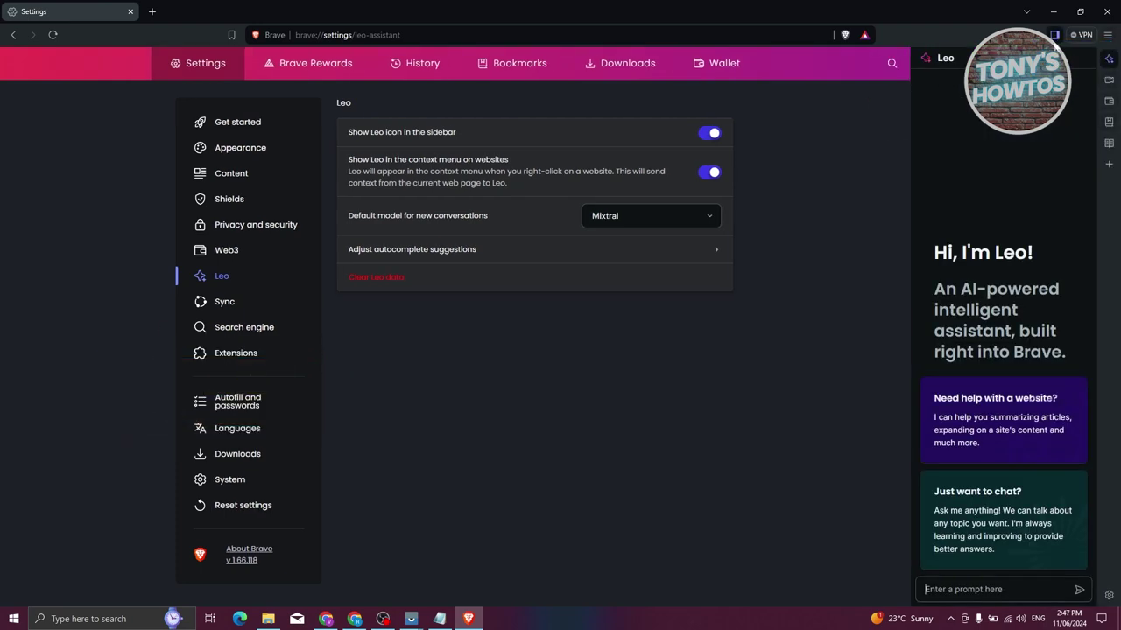
click(1054, 35)
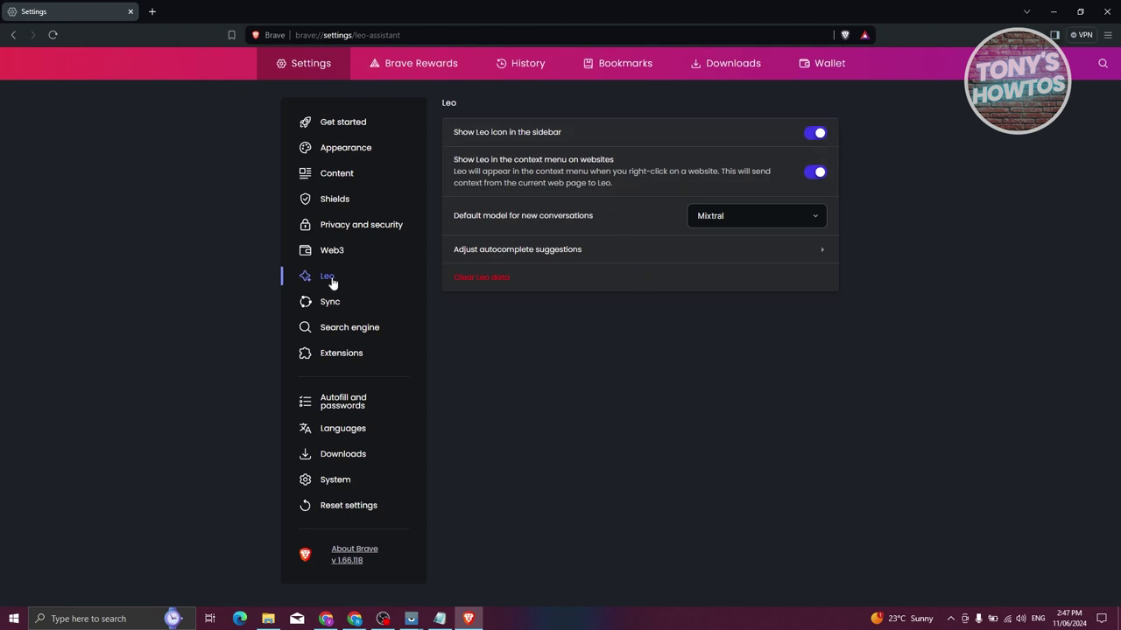
View the Sync setup page and the search engine choices for the normal window, keeping Google selected
click(324, 303)
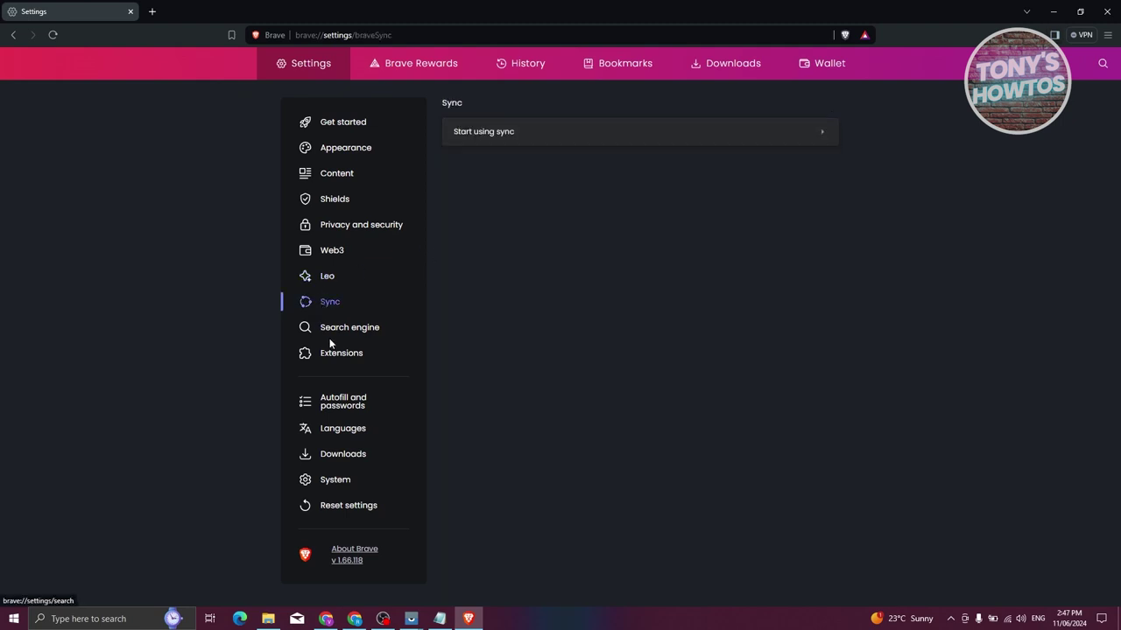
click(532, 132)
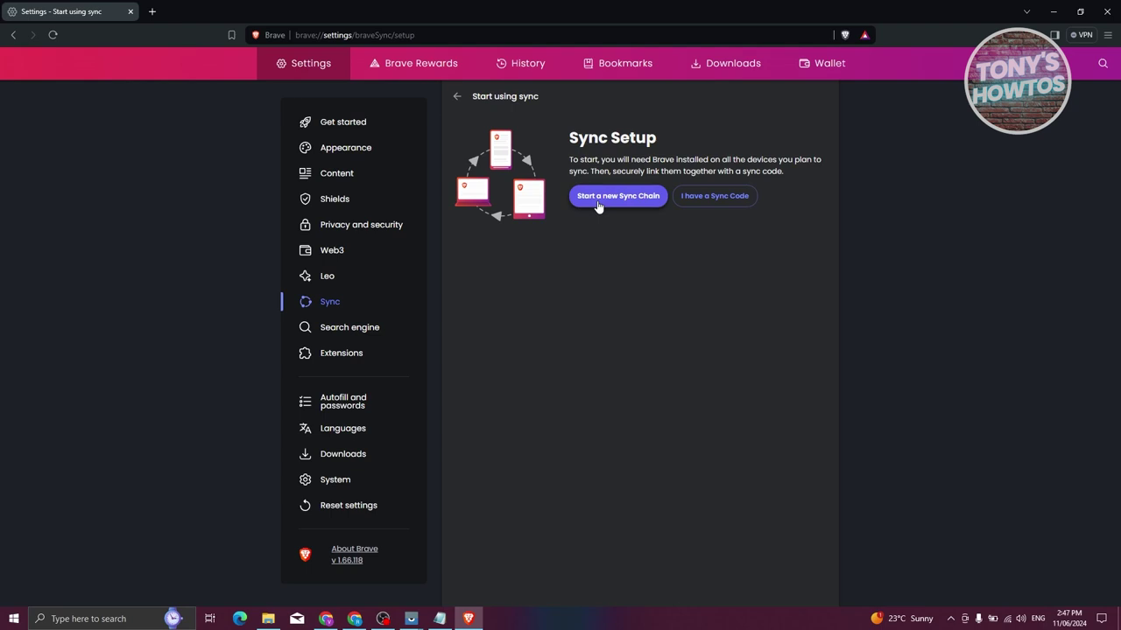
click(336, 337)
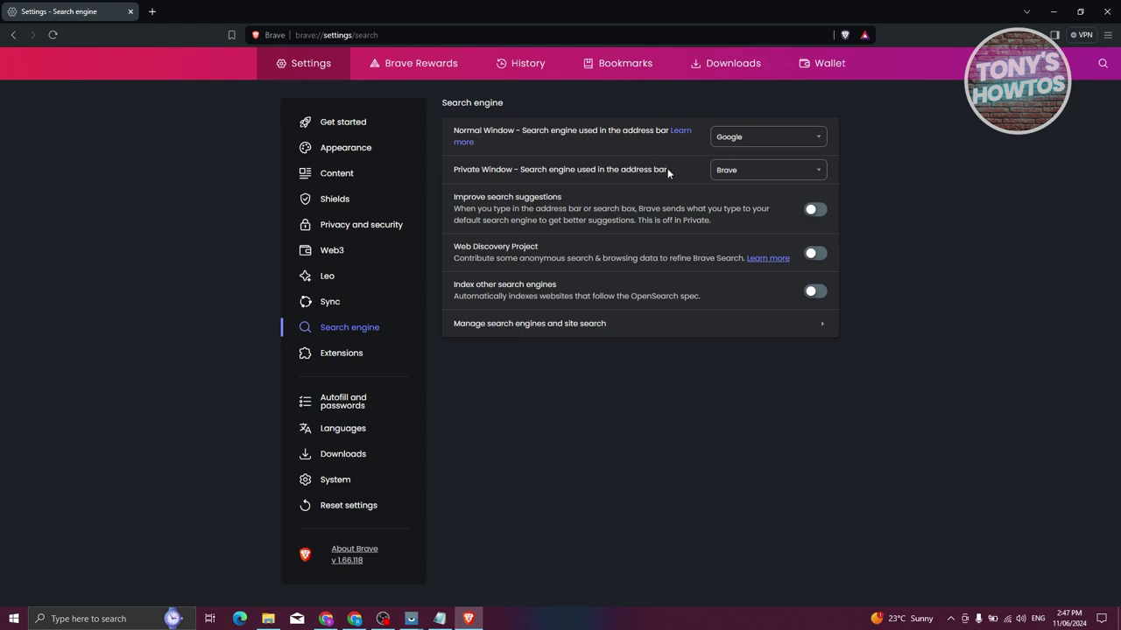
click(786, 137)
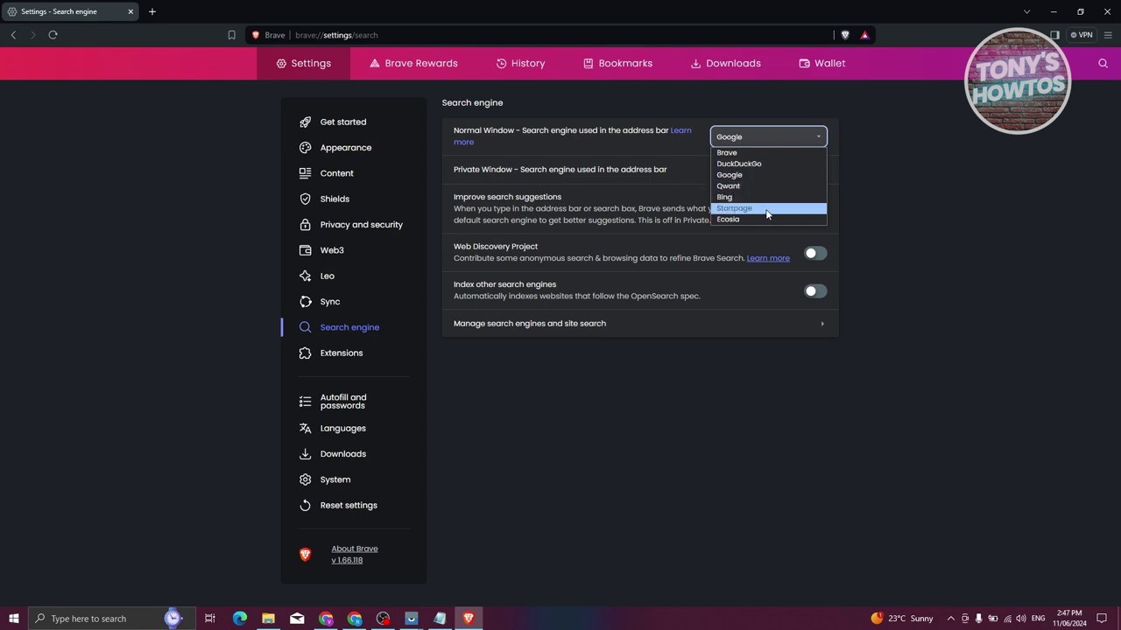
click(782, 140)
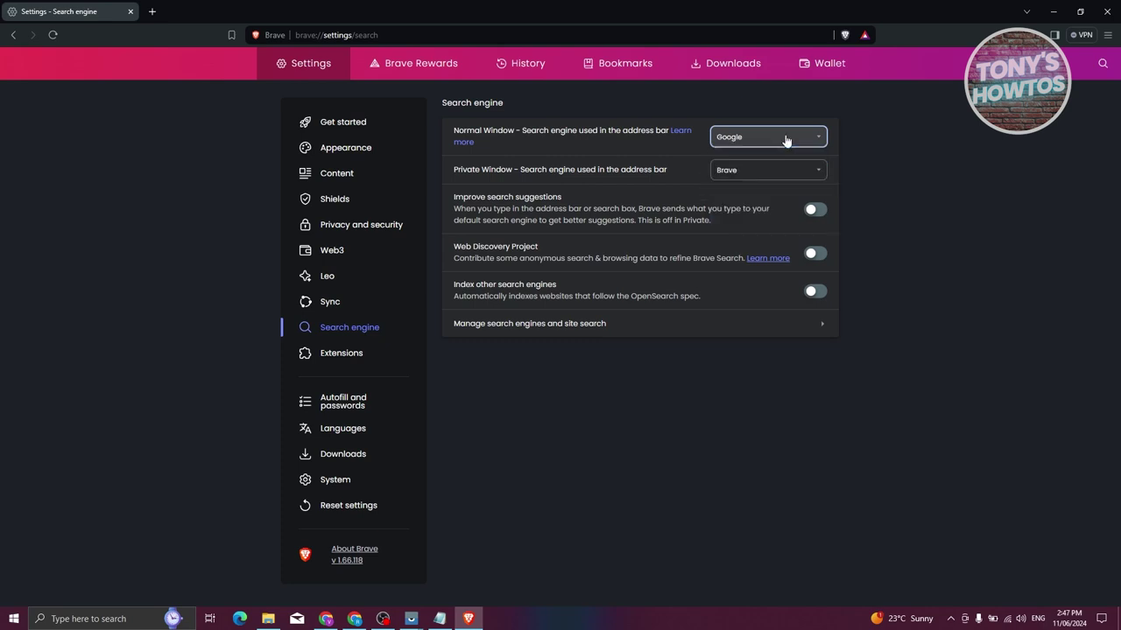
Check which search engine a new tab's address bar uses, comparing it with the Search engine settings, and close the new tab
click(149, 10)
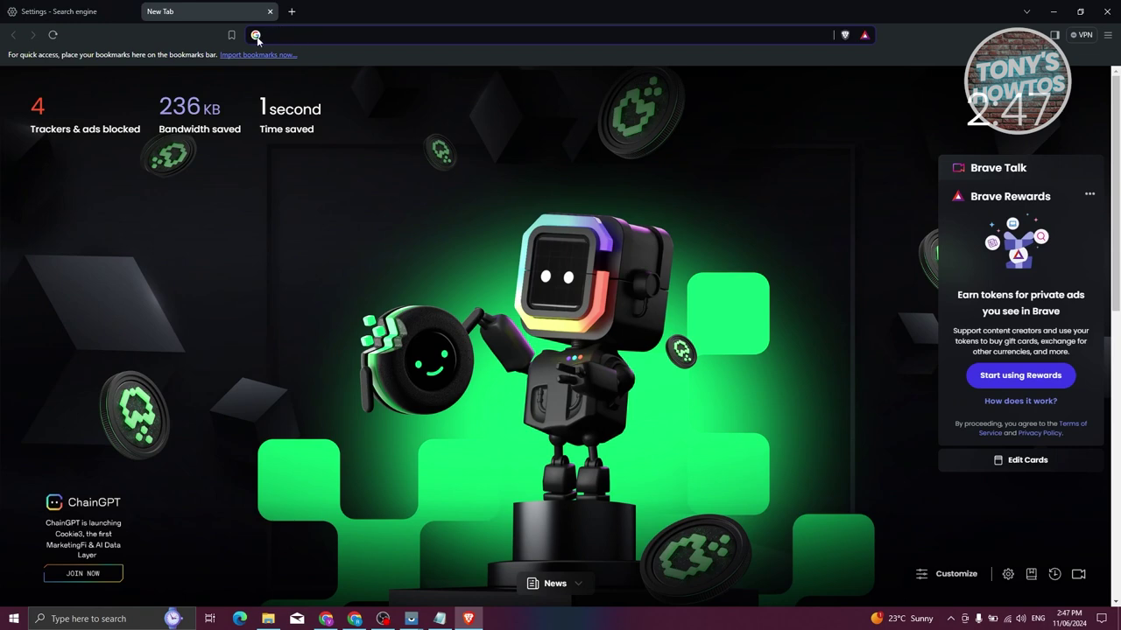
click(74, 10)
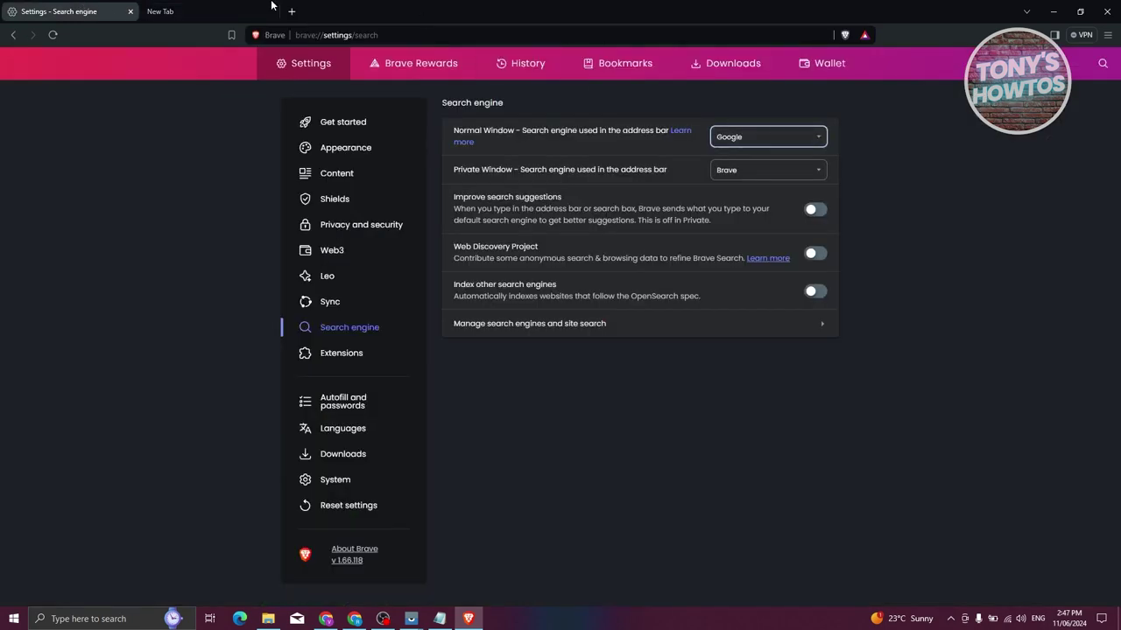
click(210, 12)
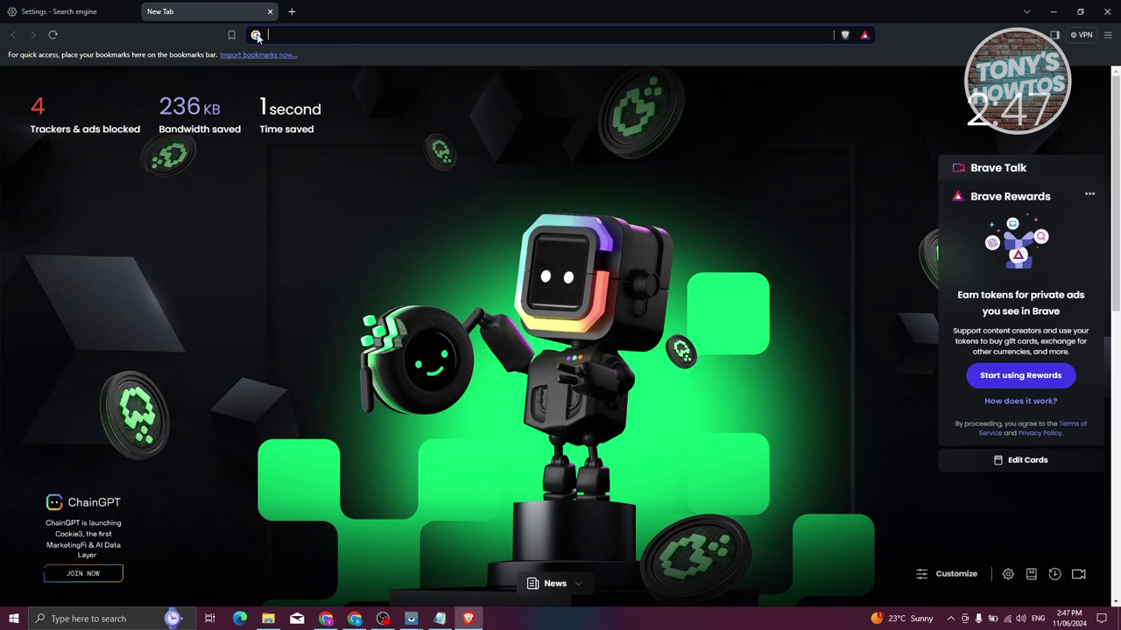
click(77, 11)
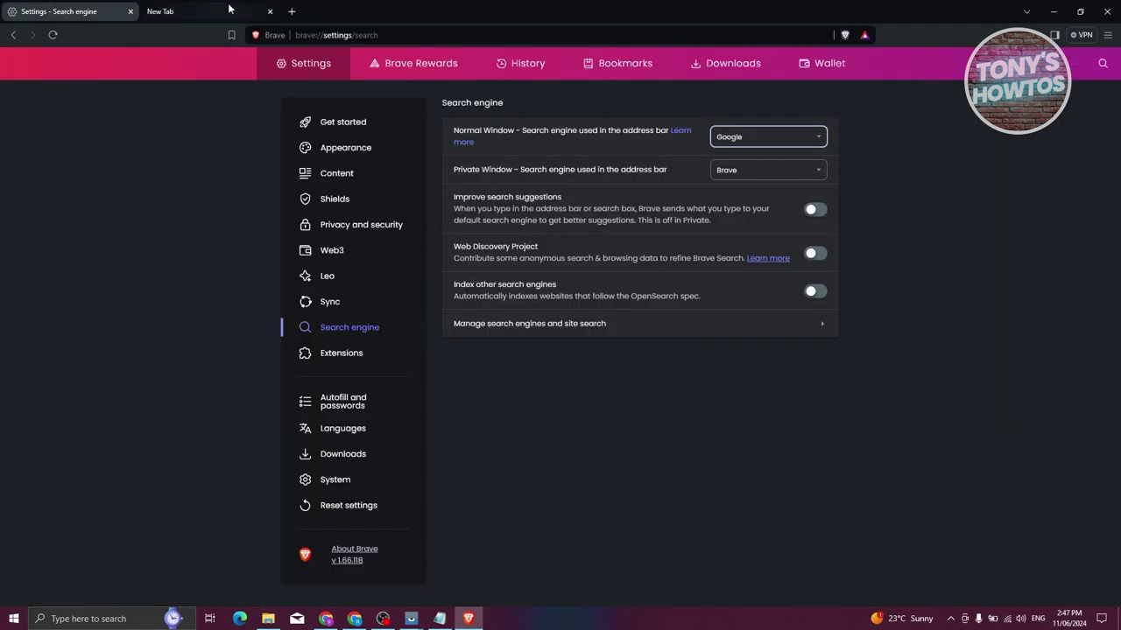
click(269, 11)
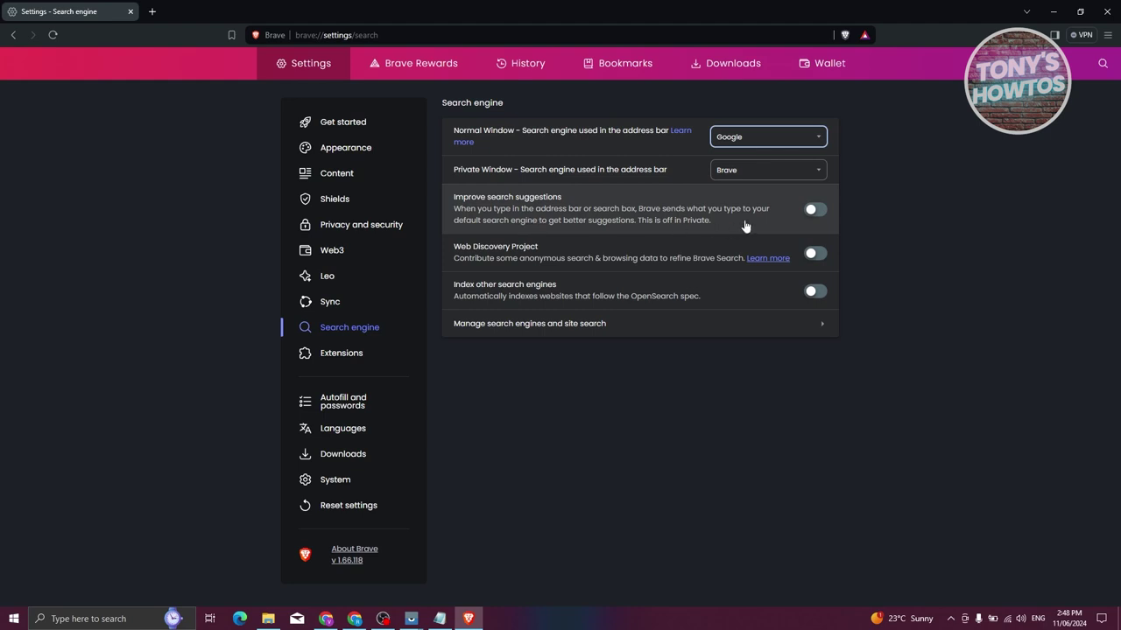
In the Extensions settings, turn off WebTorrent and turn on Widevine
click(353, 351)
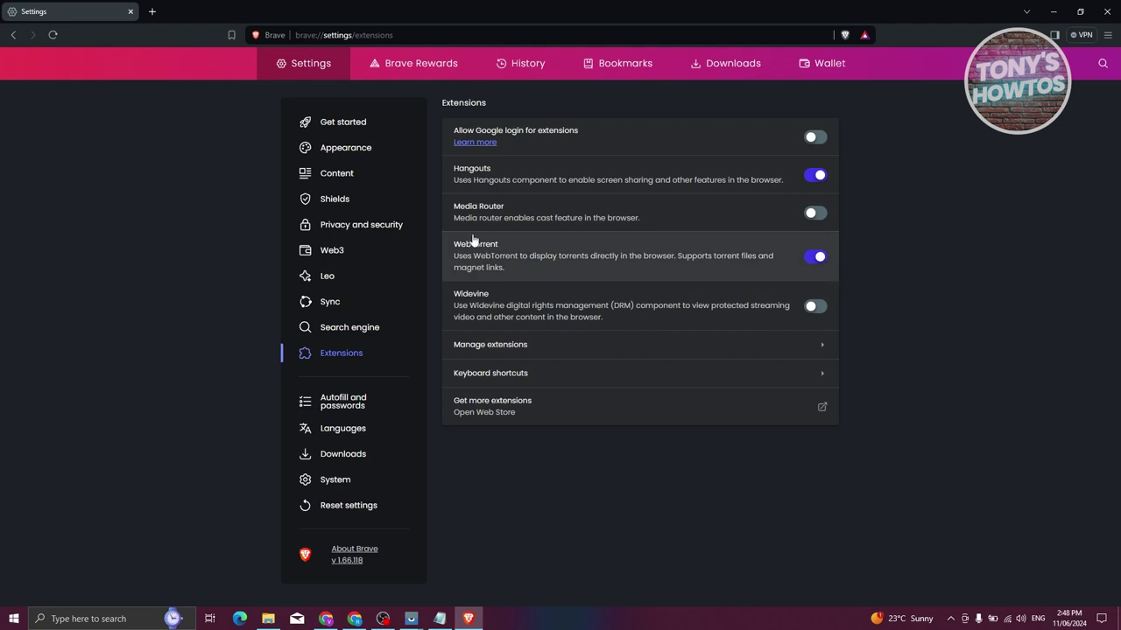
click(813, 258)
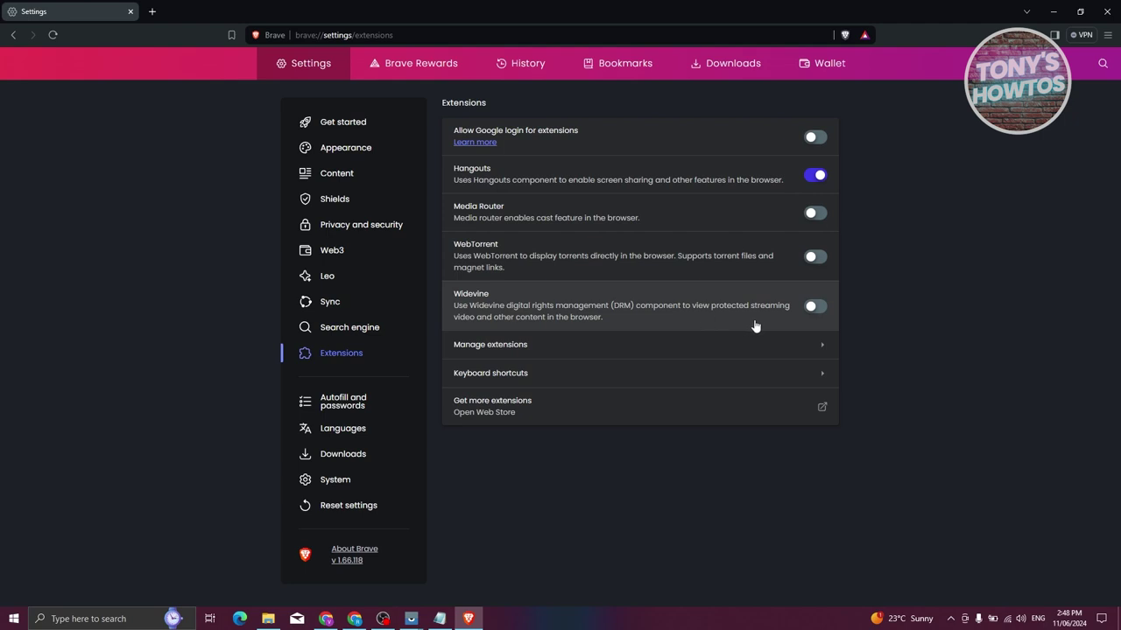
click(814, 308)
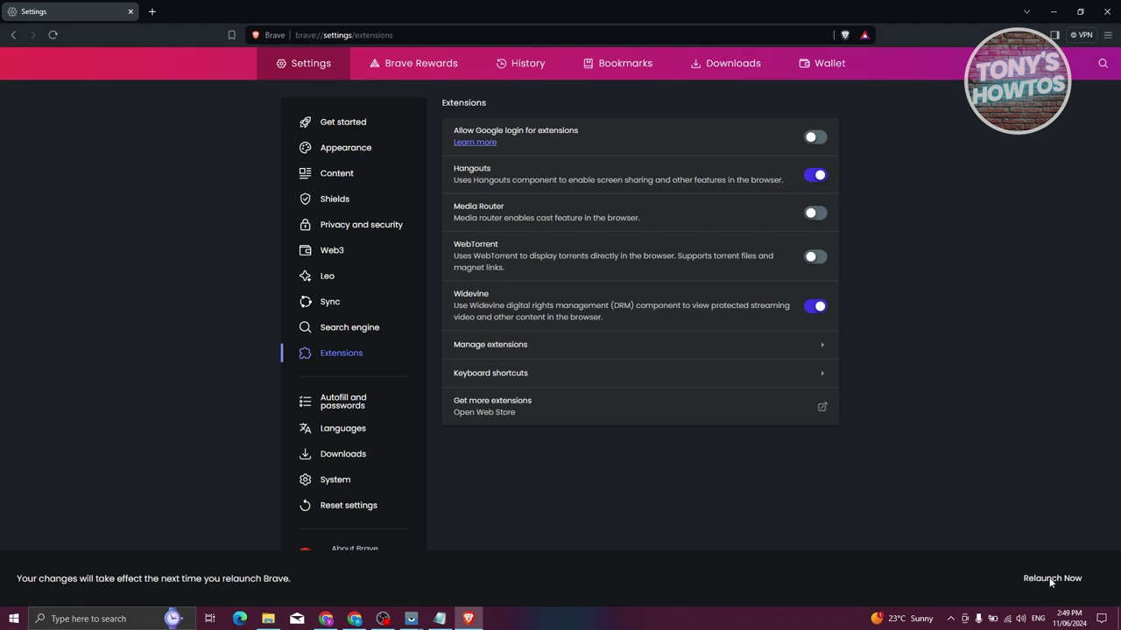
Review the Autofill and passwords settings and the Languages settings
click(343, 402)
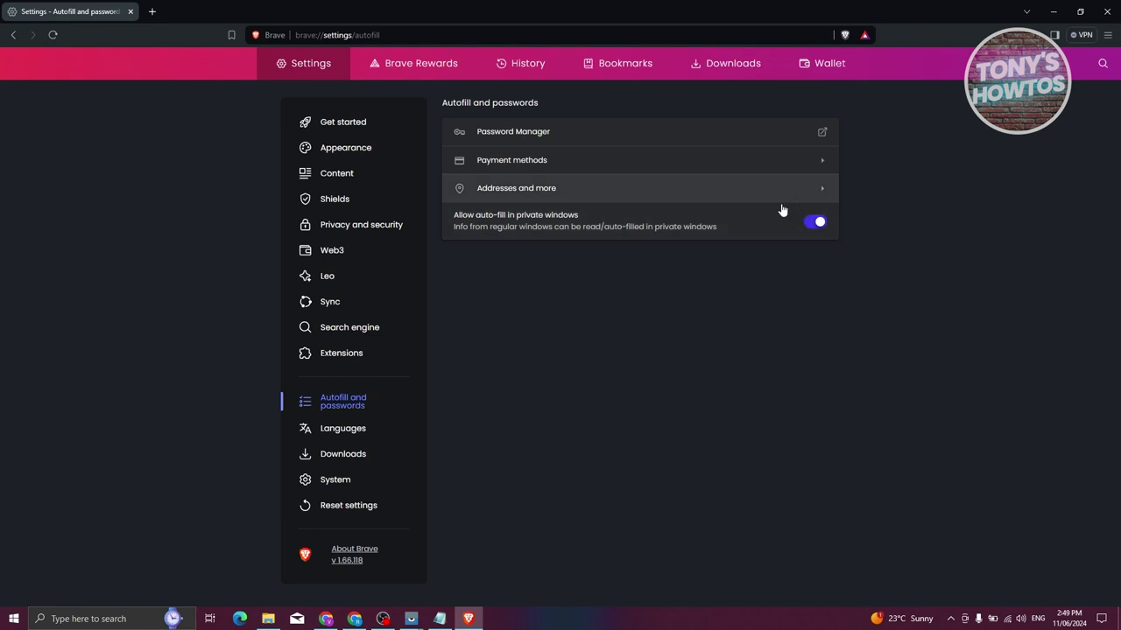
click(335, 430)
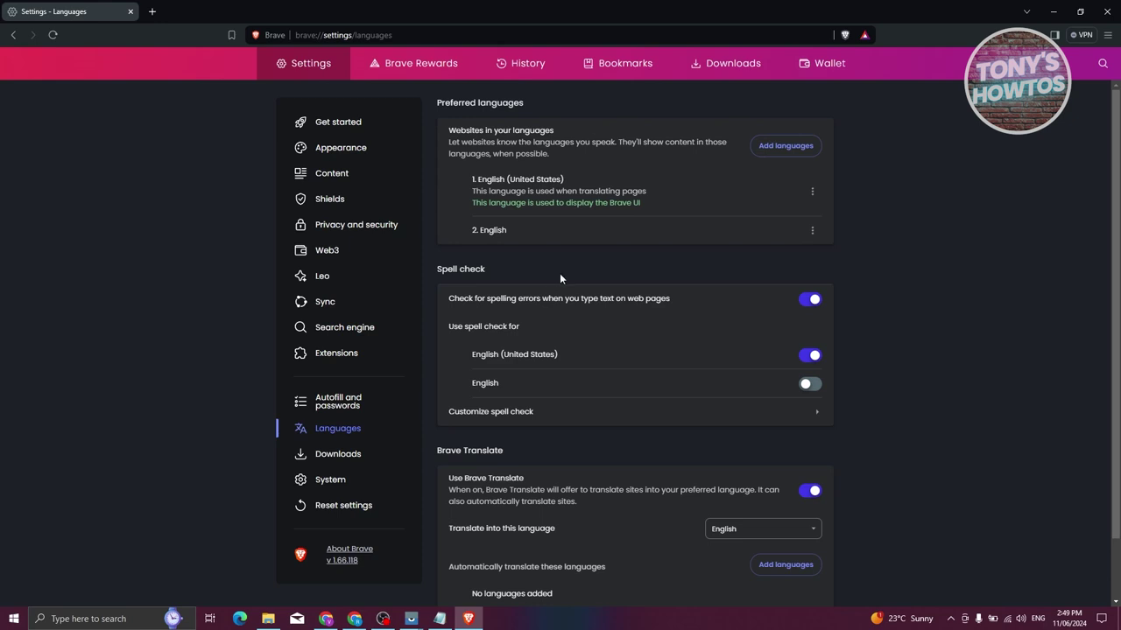
In the Downloads settings, switch Ask where to save each file before downloading off and back on
click(307, 460)
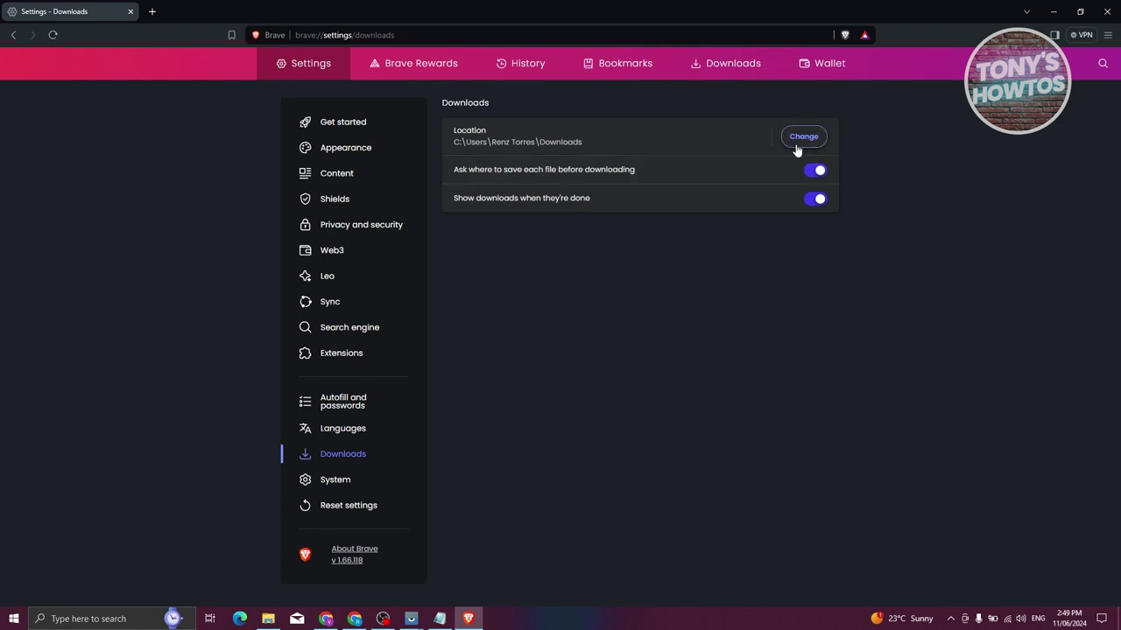
click(816, 170)
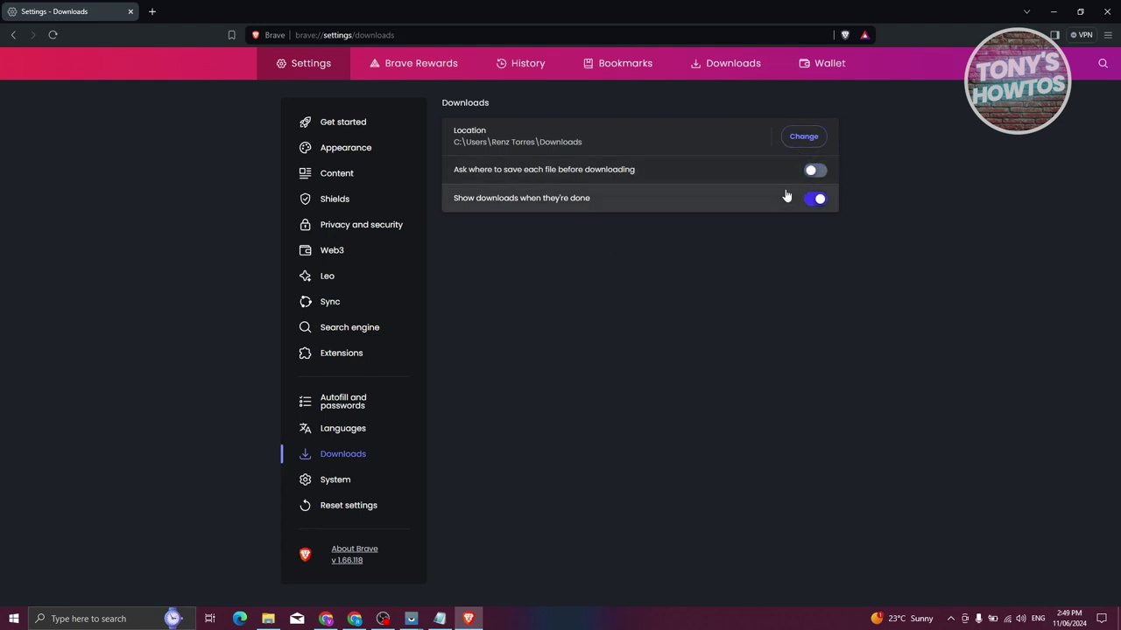
click(814, 170)
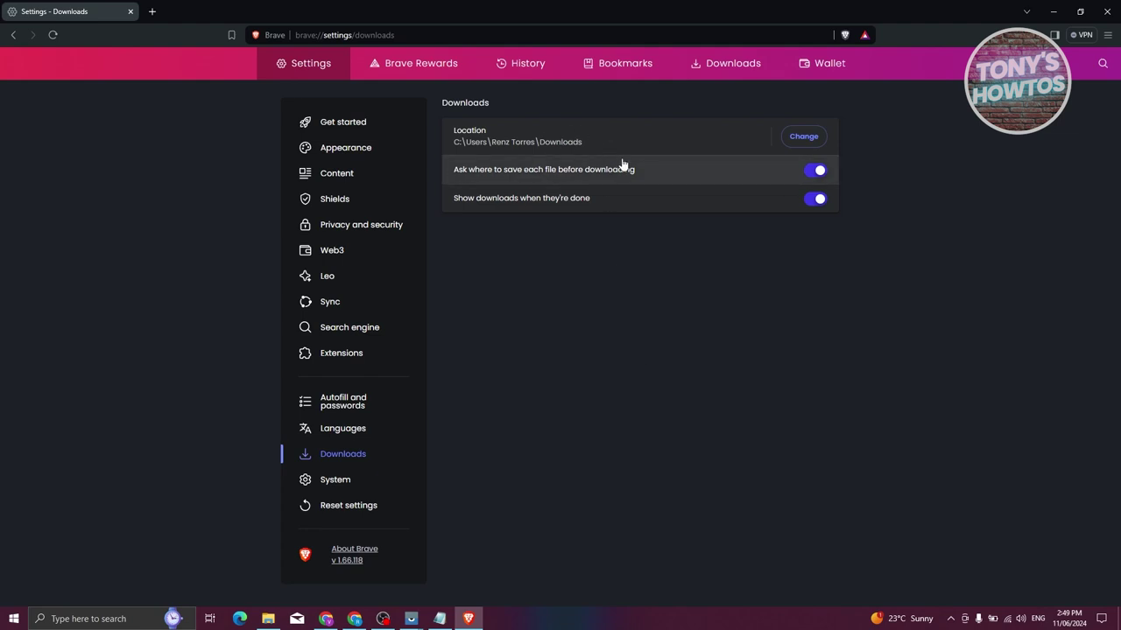
Review the System settings down to the Performance and Power options, and view the Reset settings and About Brave pages
click(334, 479)
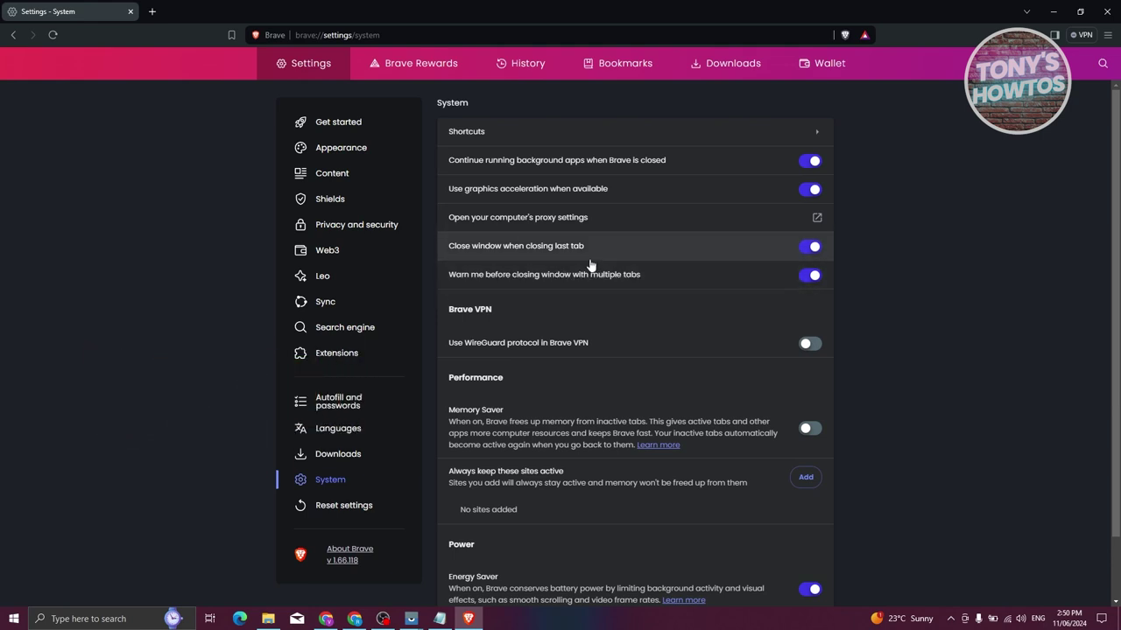
scroll(609, 262, down, 1)
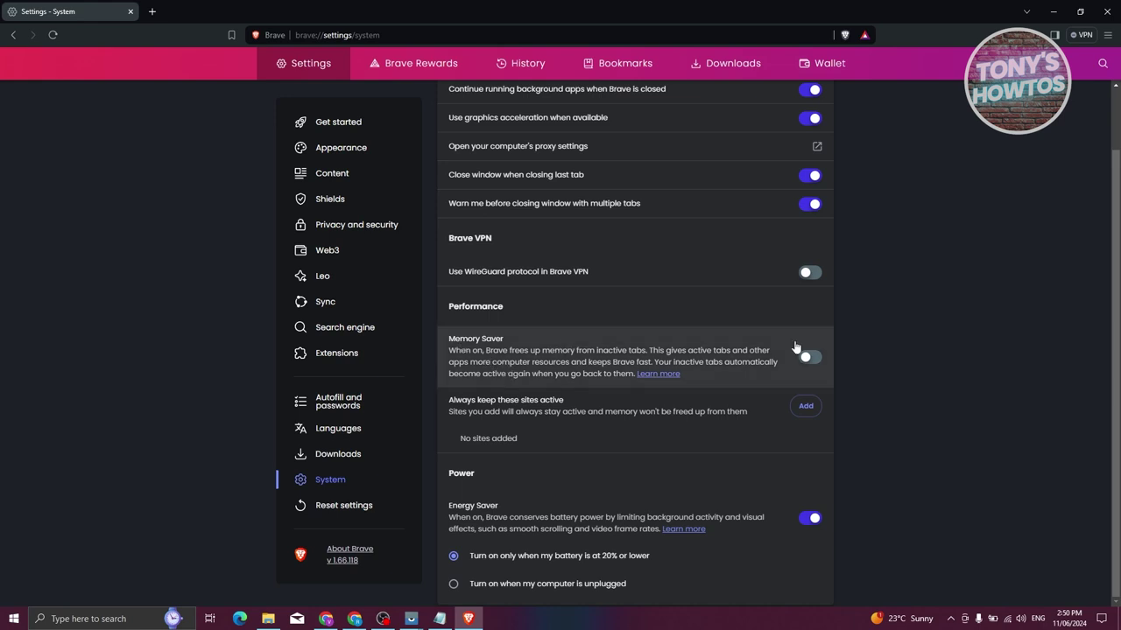
click(337, 510)
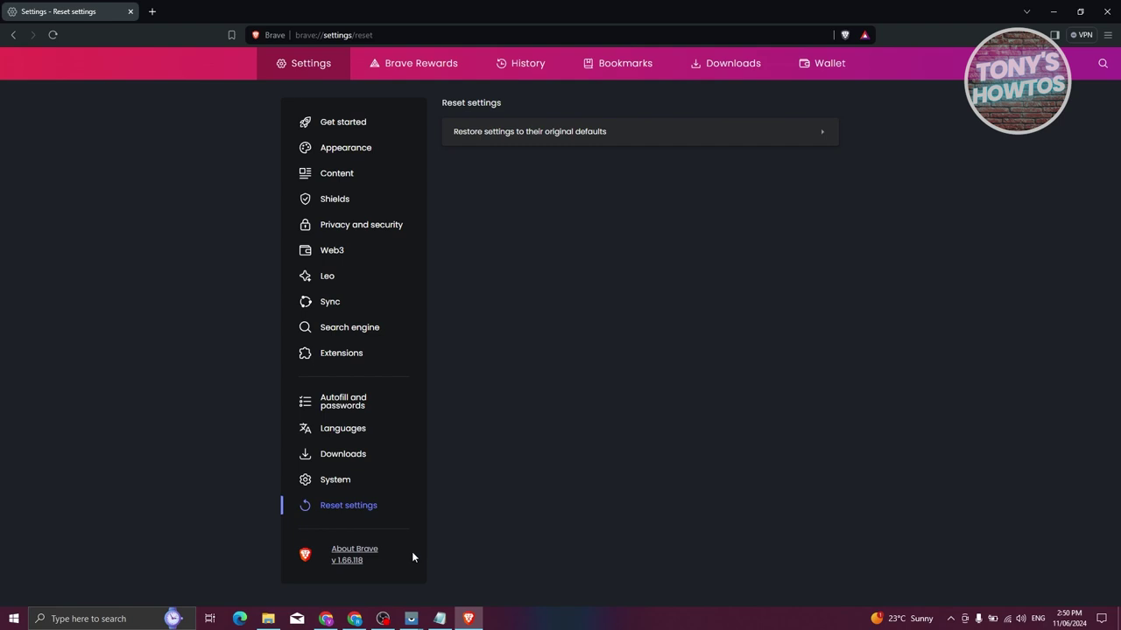
click(348, 554)
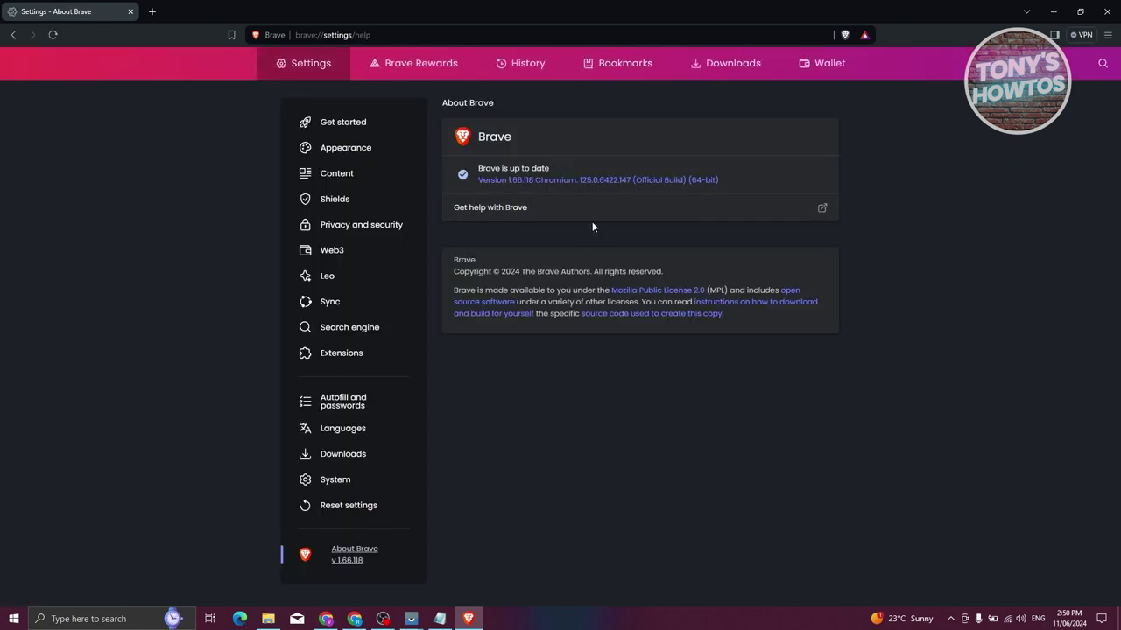